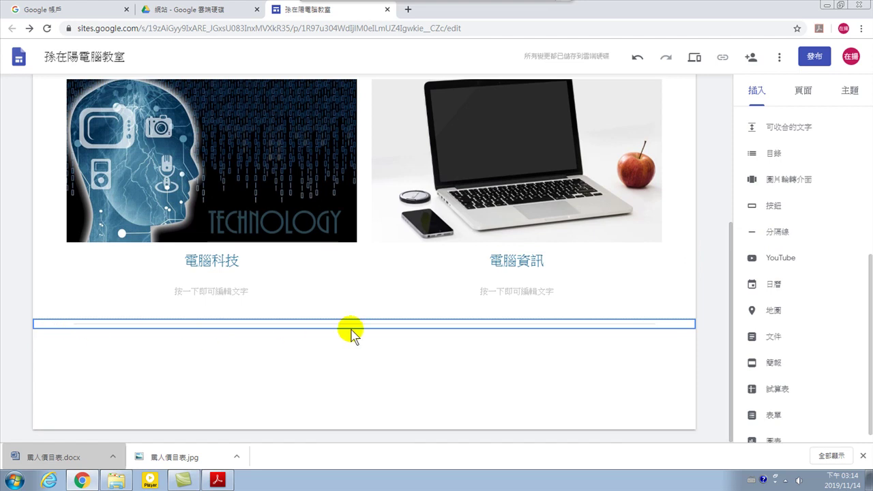
Embed the 大數據分析真好玩 資訊教育 Google Calendar in a new section below the image cards
click(774, 287)
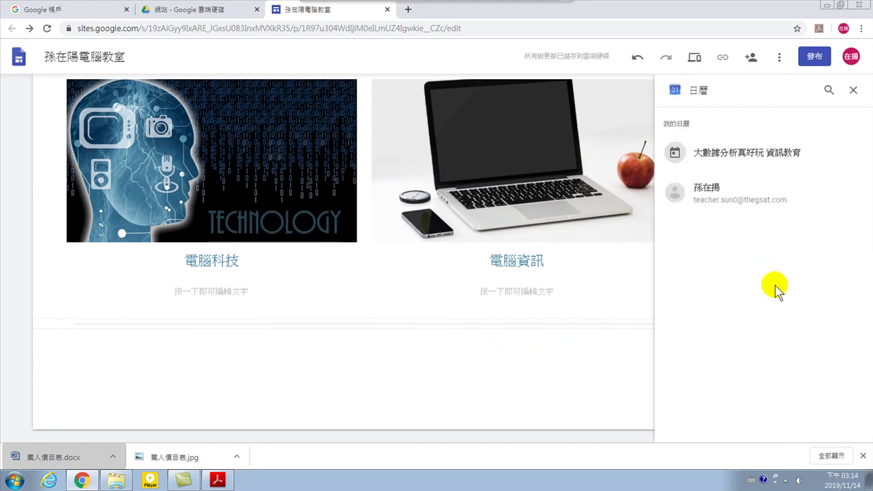
click(735, 159)
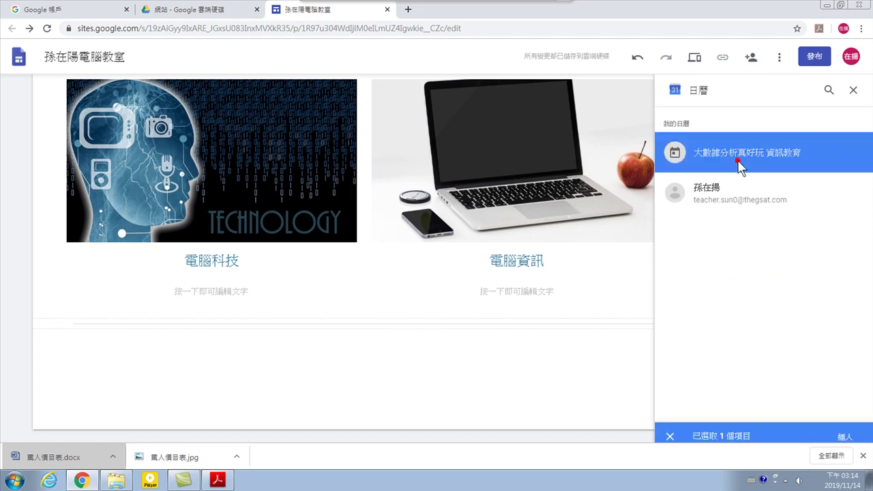
click(845, 429)
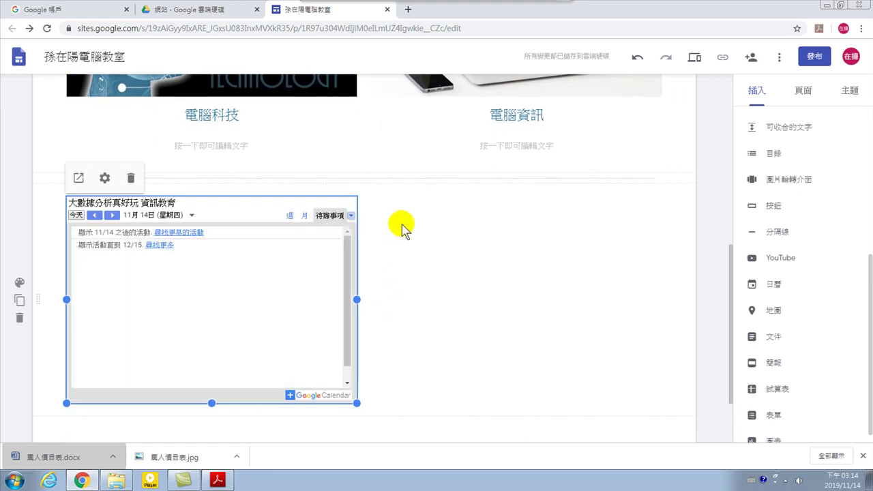
click(440, 220)
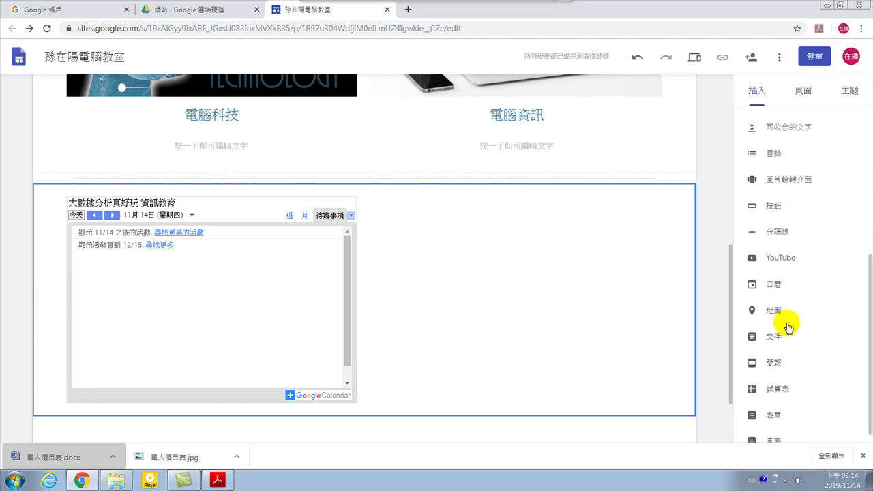
scroll(805, 354, down, 1)
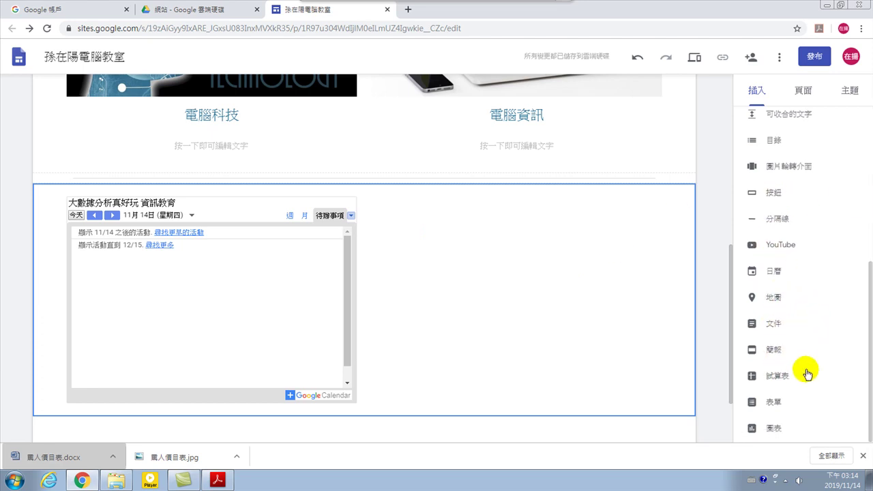
Embed the 校園美食問卷 Google Form beneath the calendar and scroll to review it
click(774, 404)
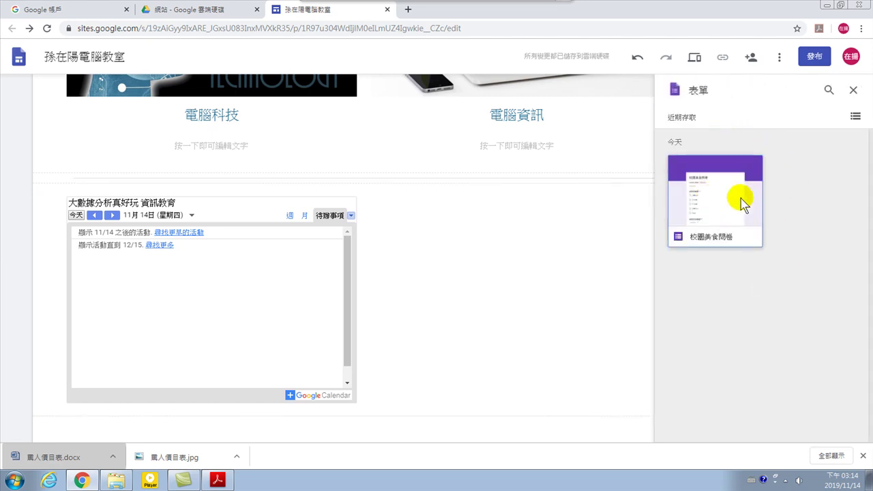
click(728, 199)
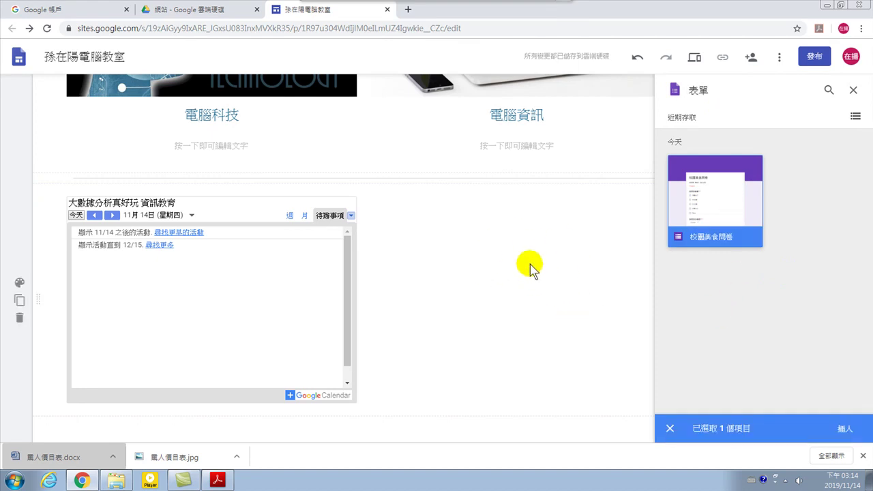
scroll(531, 270, down, 2)
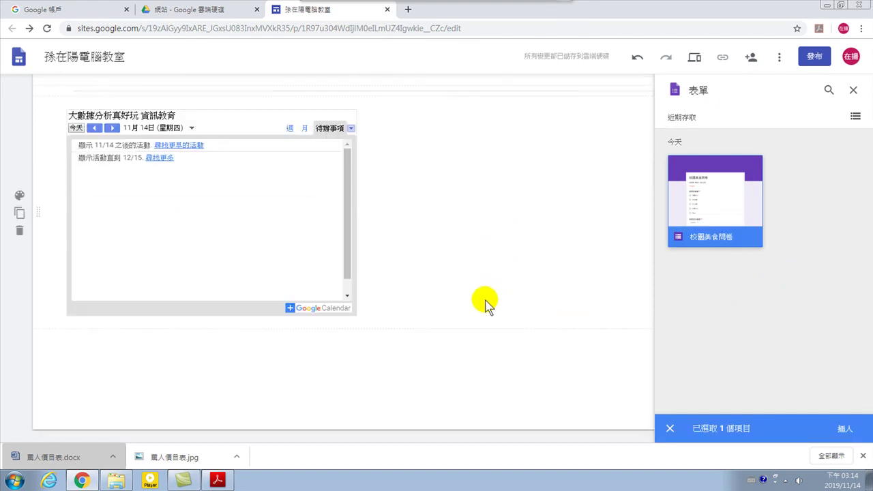
click(845, 429)
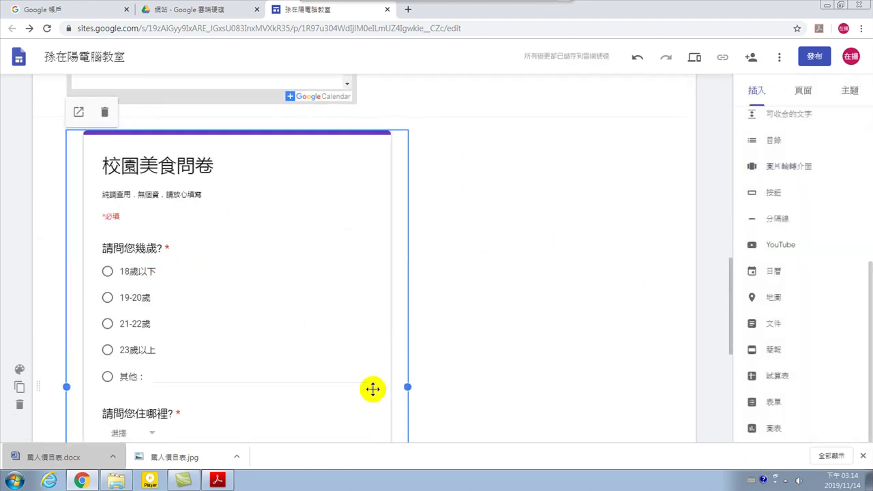
scroll(358, 326, down, 3)
scroll(335, 327, up, 7)
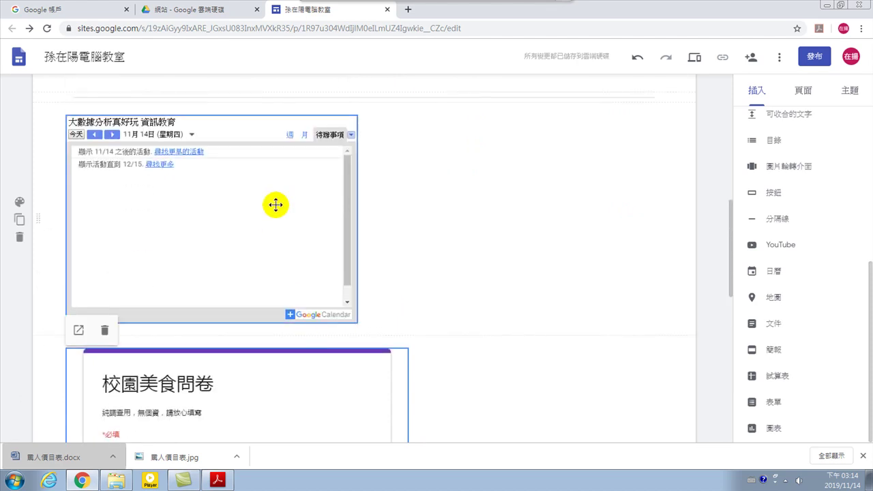
scroll(409, 171, up, 10)
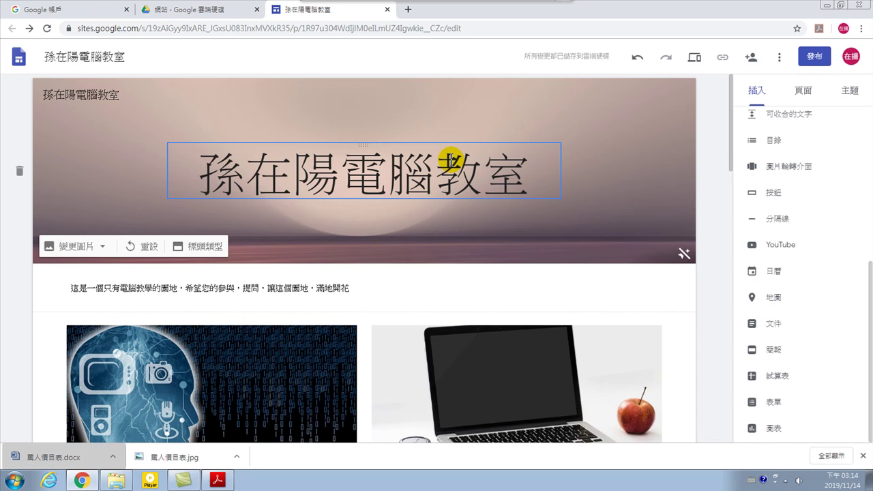
scroll(230, 200, down, 15)
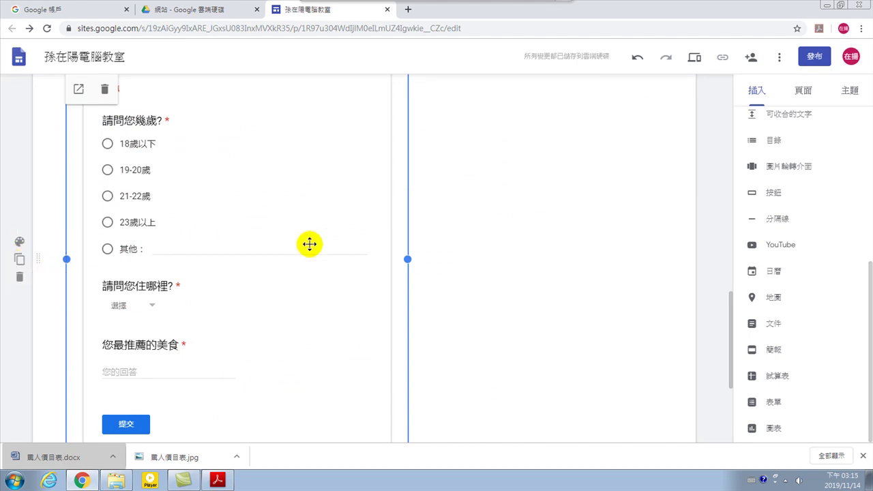
Delete the survey form section and add a divider section below the calendar
click(19, 276)
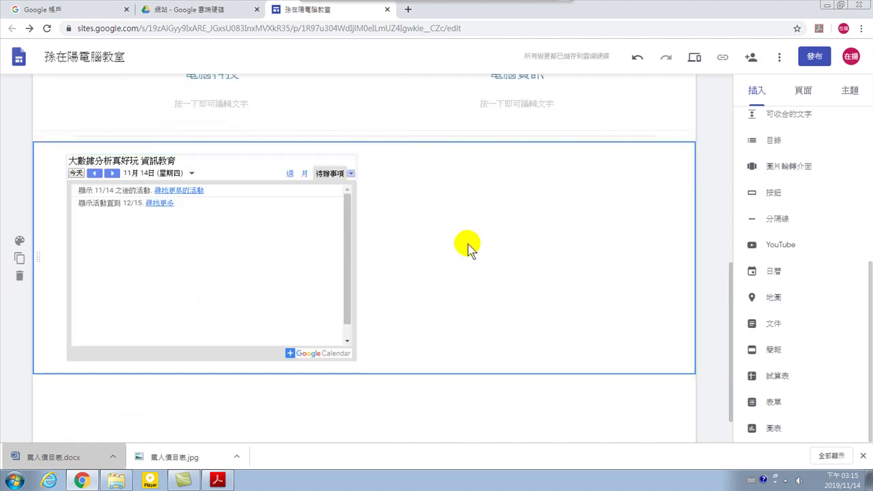
click(348, 389)
click(427, 302)
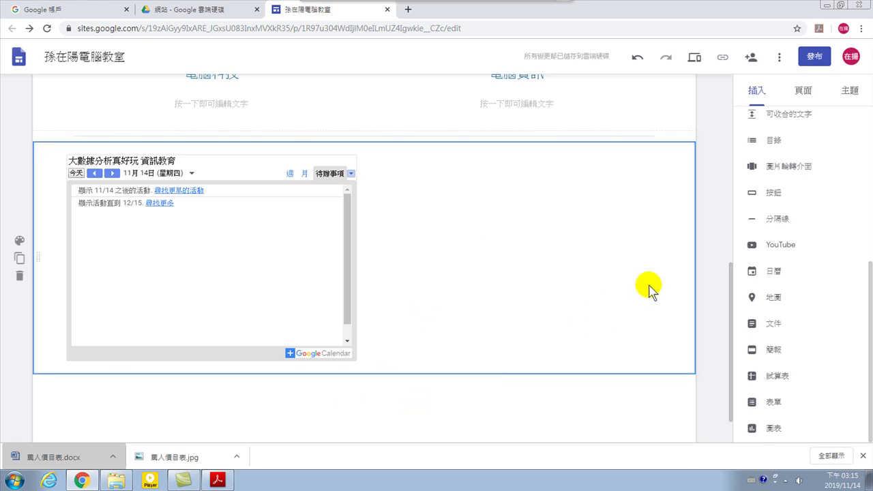
click(773, 218)
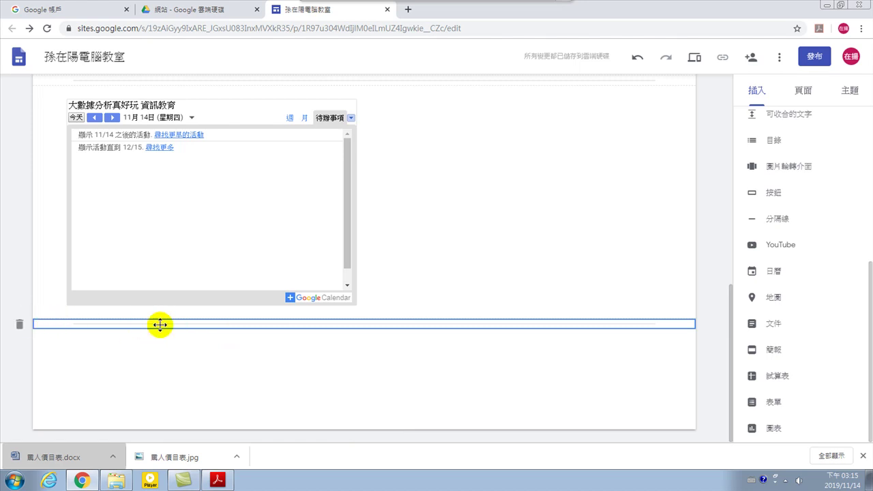
Try the quick insert choices on the empty section, dismiss them, and select the laptop image
double_click(205, 325)
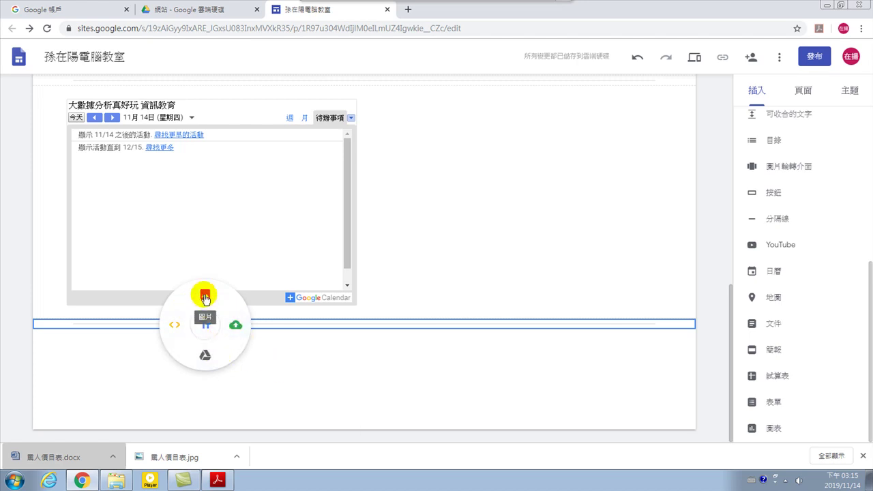
double_click(294, 325)
click(292, 294)
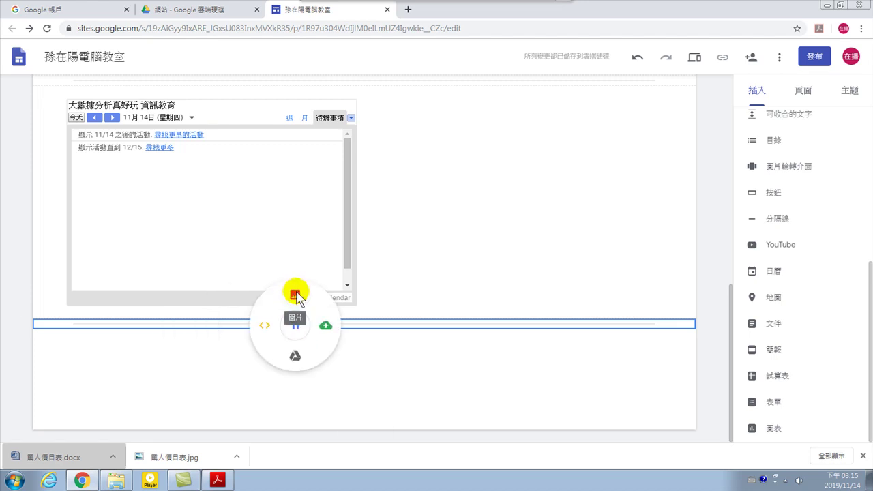
click(382, 364)
scroll(468, 316, up, 5)
click(478, 295)
scroll(544, 164, up, 3)
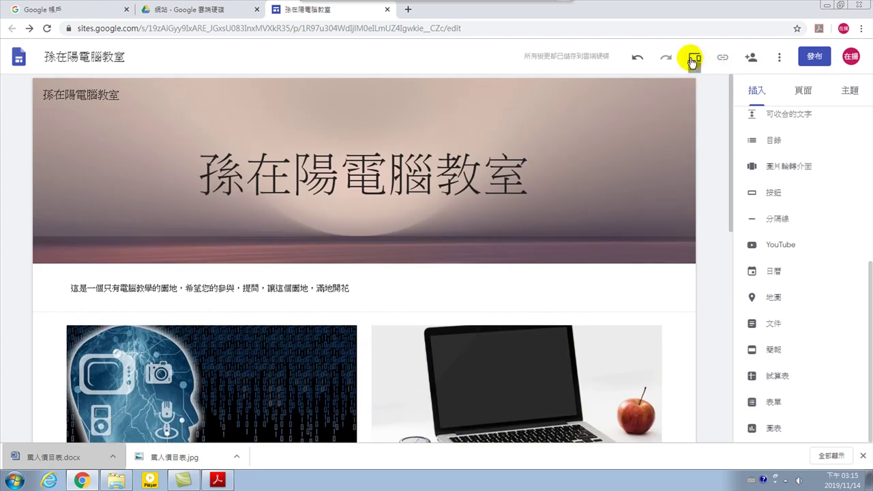
Preview the site at phone size, scroll through it, then close the editor back to Drive
click(693, 58)
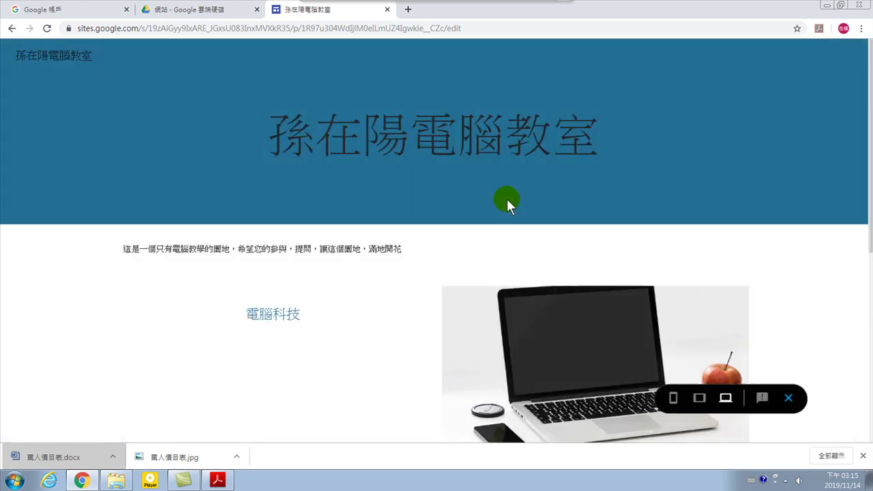
scroll(624, 287, down, 1)
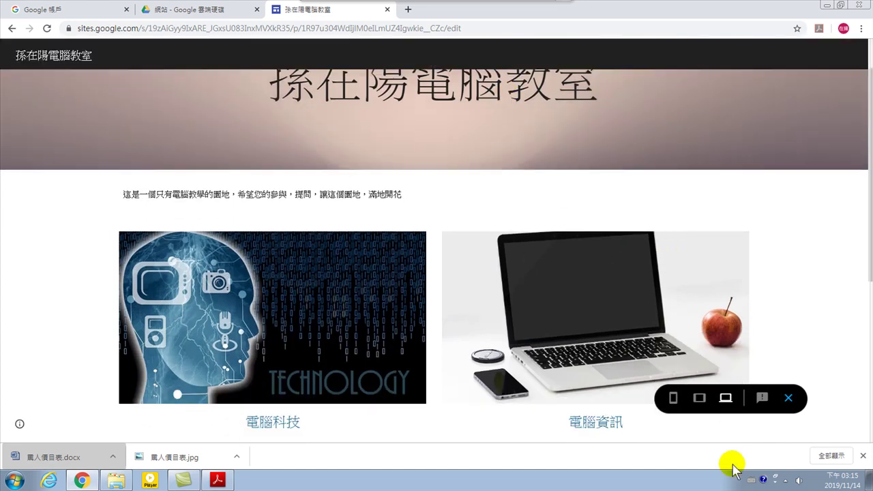
click(673, 399)
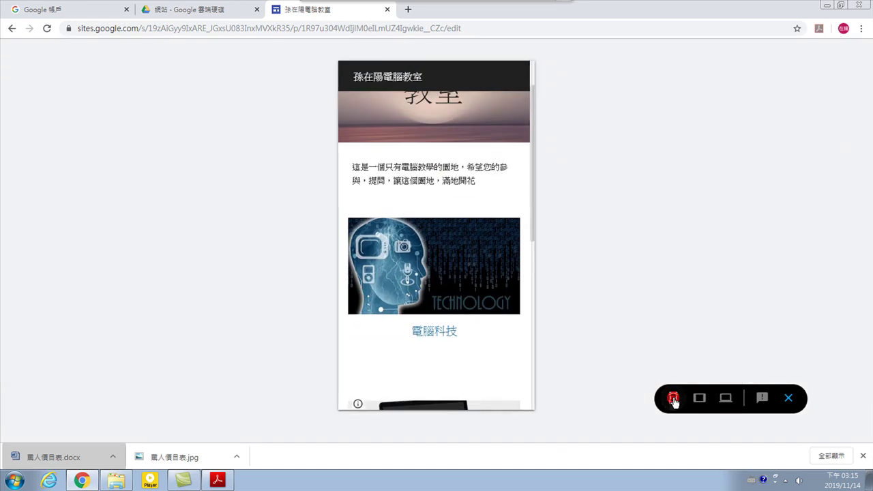
scroll(450, 128, up, 1)
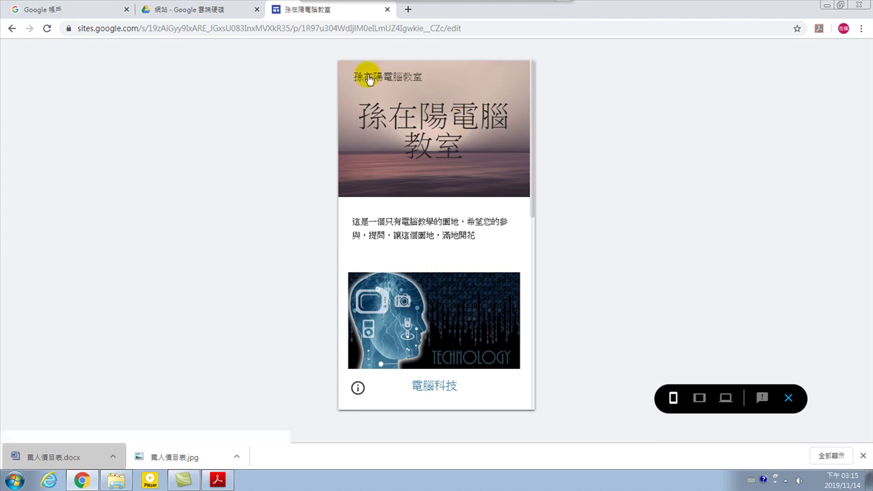
scroll(400, 146, down, 3)
scroll(404, 160, down, 1)
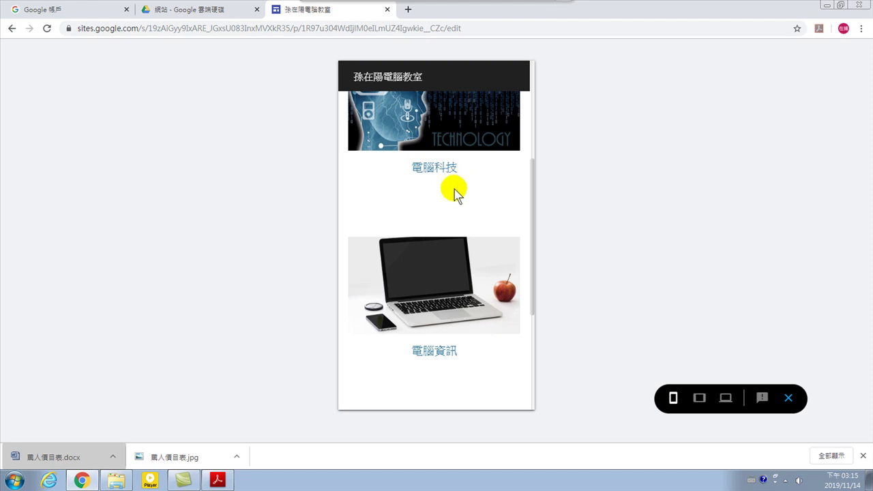
scroll(442, 208, up, 3)
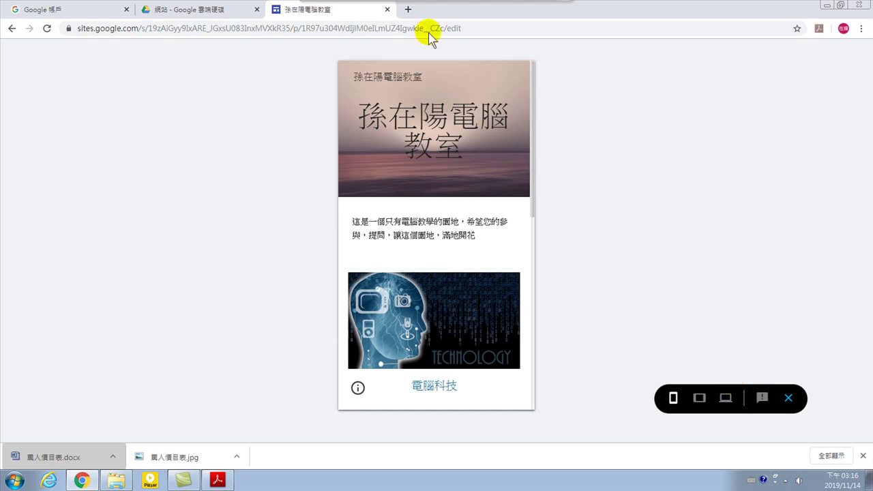
mouse_move(376, 6)
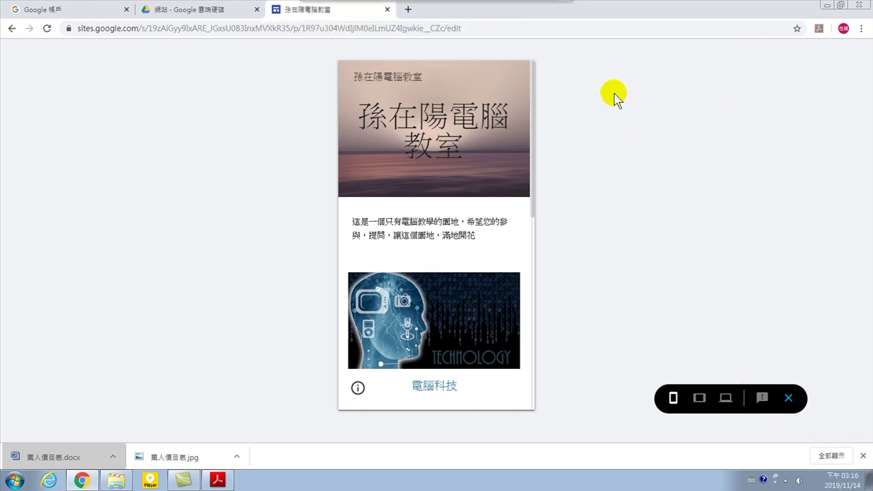
click(386, 10)
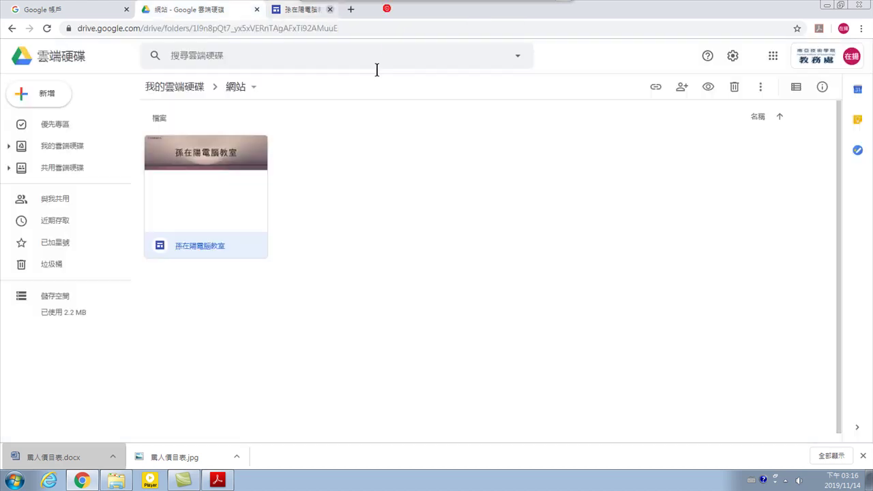
Reopen the 孫在陽電腦教室 site from the Drive 網站 folder
double_click(224, 196)
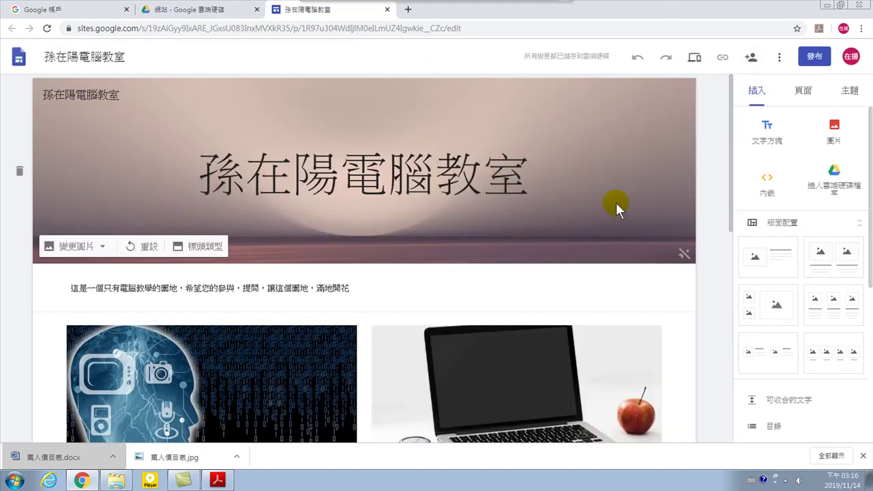
Show the 頁面 panel listing the site's pages, currently only 首頁
click(817, 55)
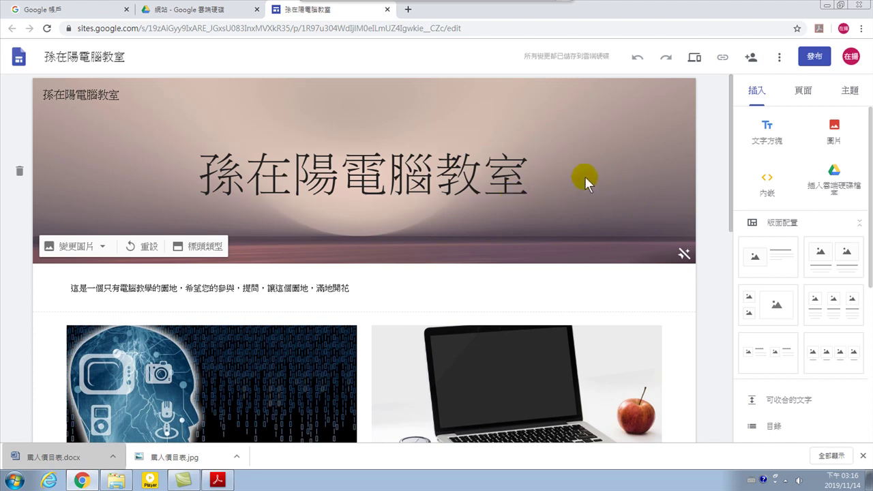
click(803, 94)
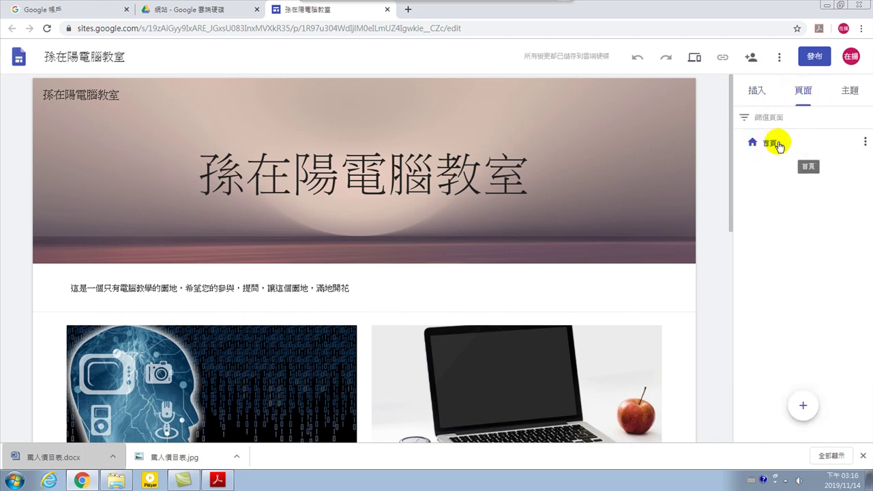
Create a subpage named 最新消息 under the 首頁 home page
click(865, 141)
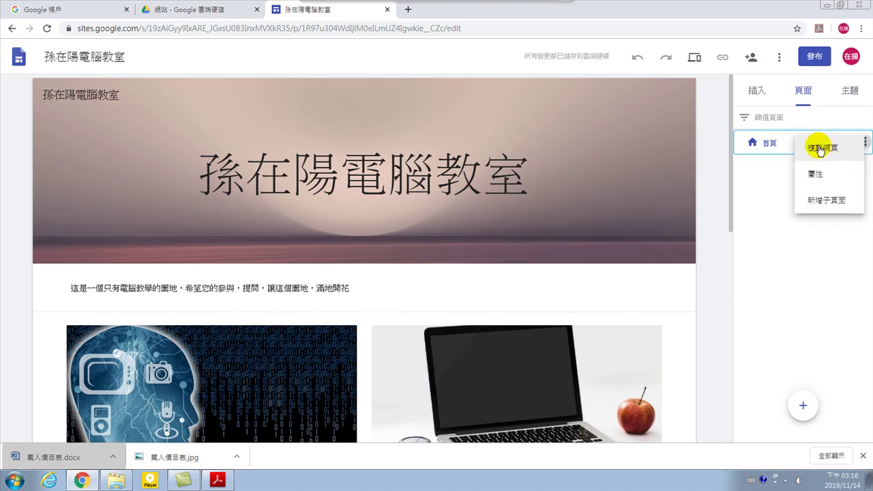
click(831, 201)
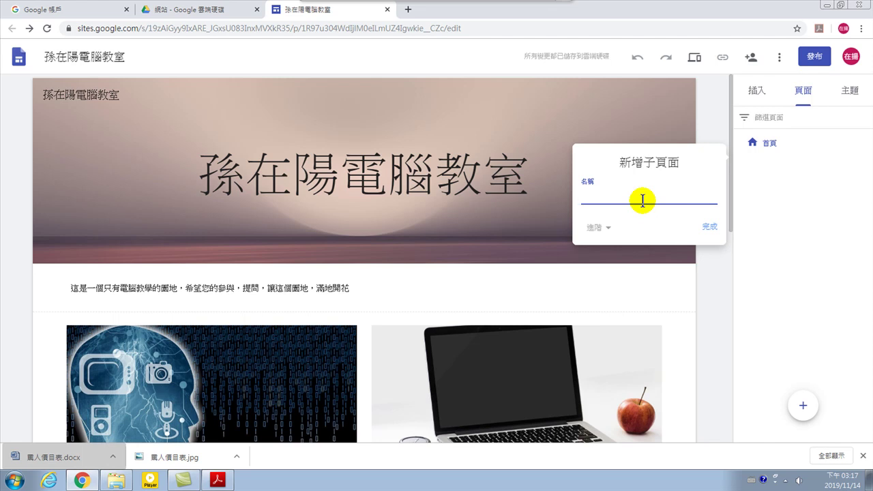
text(a)
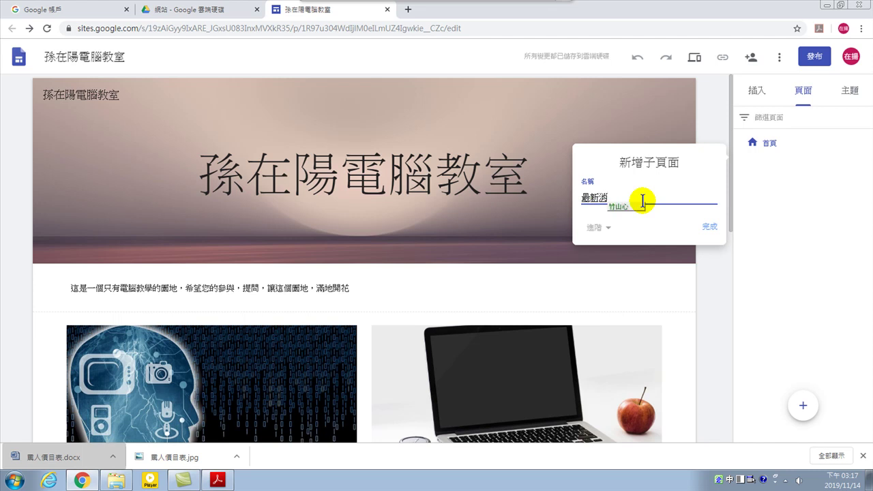
click(709, 228)
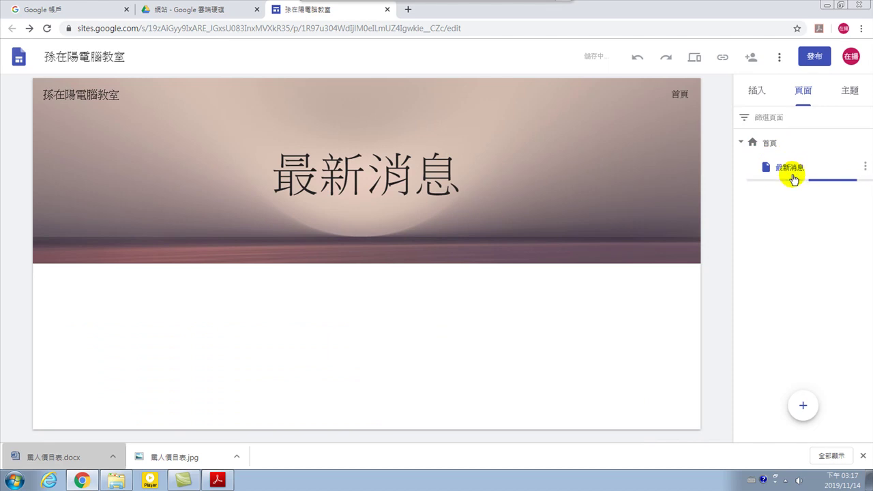
Set the 最新消息 header image to the gallery's red chevron pattern, 33_chevron_hand_red.jpg
click(334, 173)
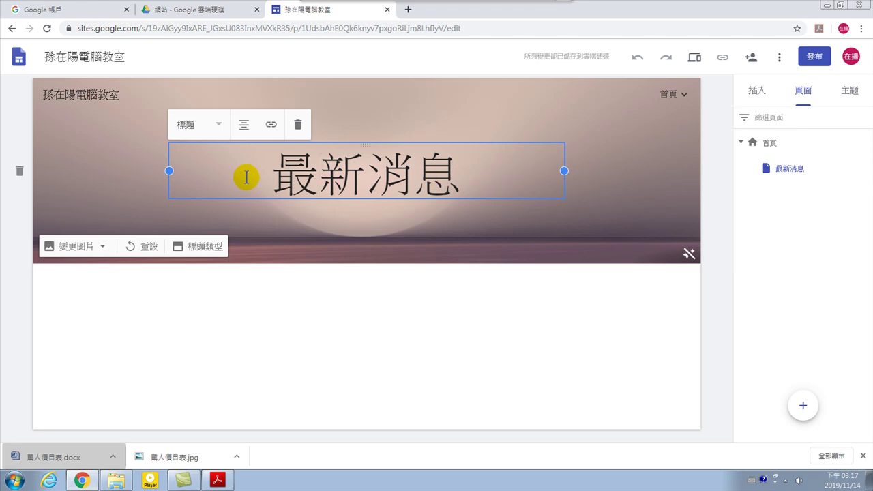
click(71, 248)
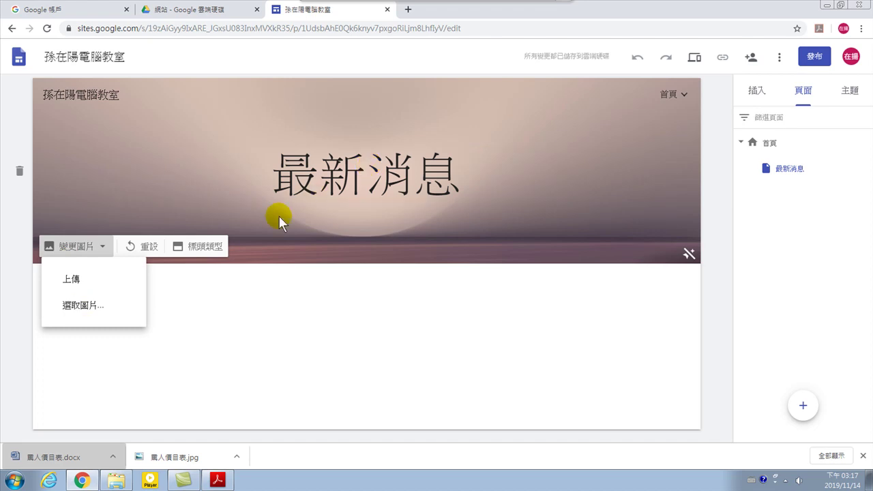
click(74, 306)
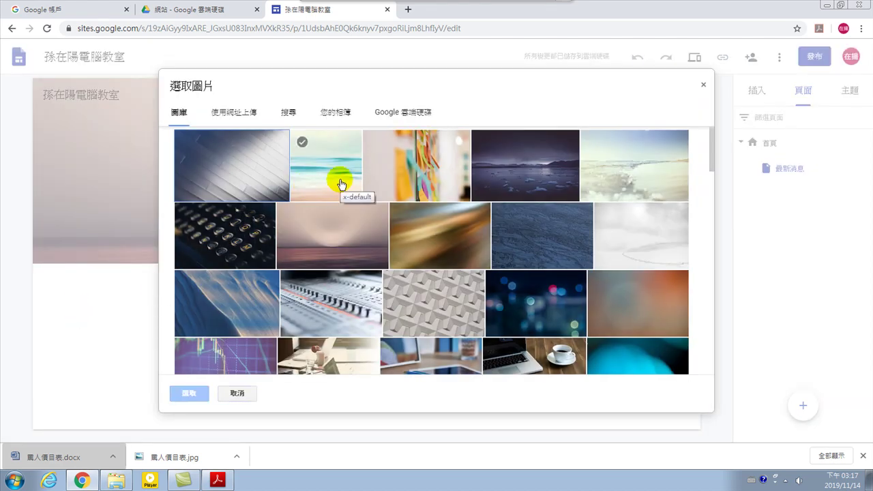
click(323, 165)
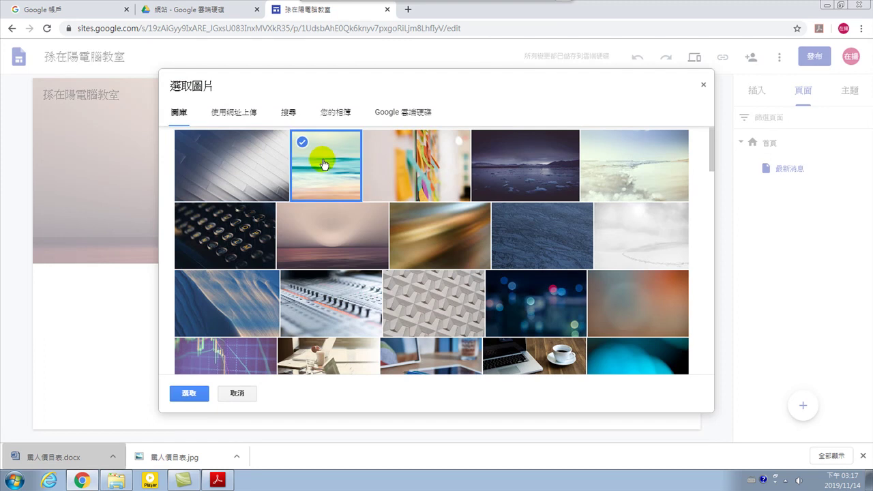
scroll(406, 307, down, 3)
scroll(377, 274, up, 1)
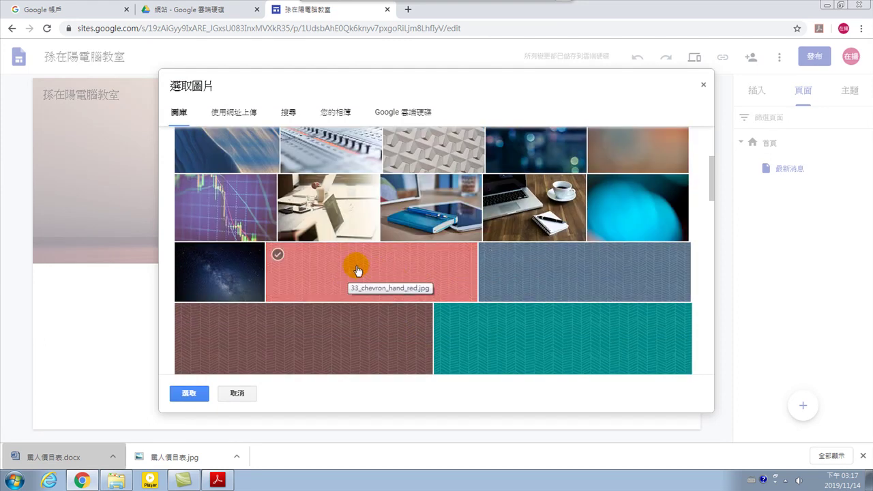
click(308, 259)
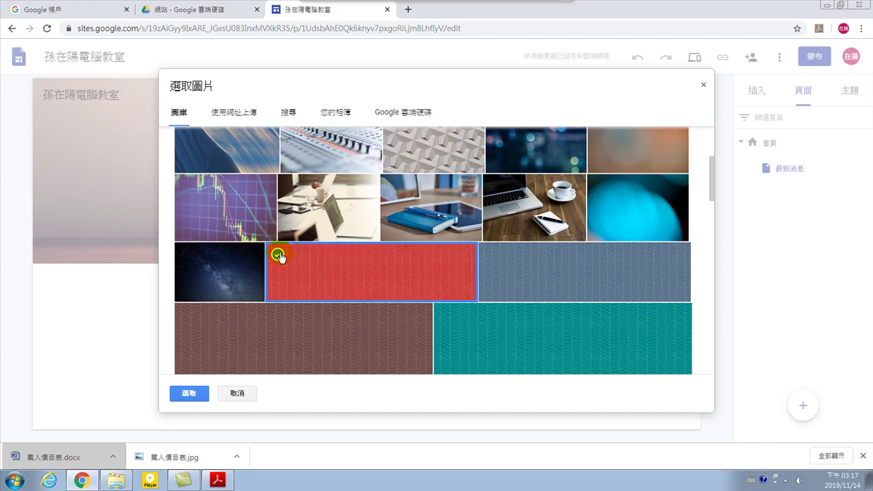
click(187, 394)
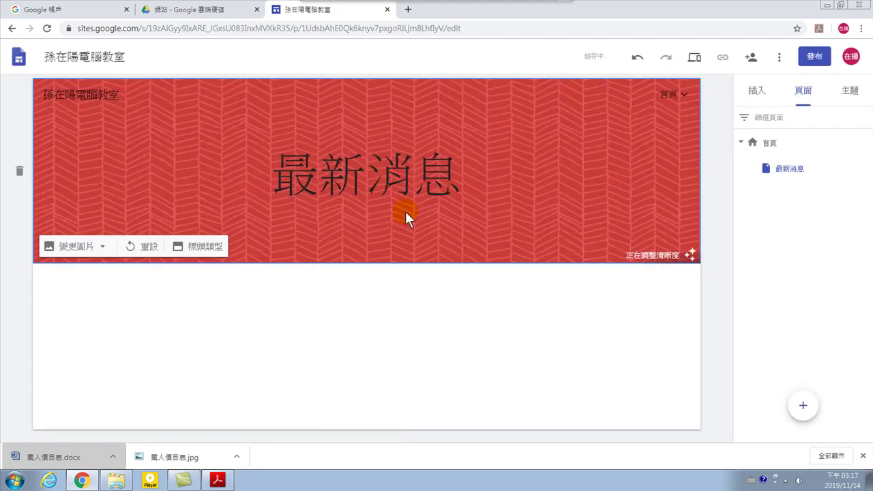
mouse_move(688, 99)
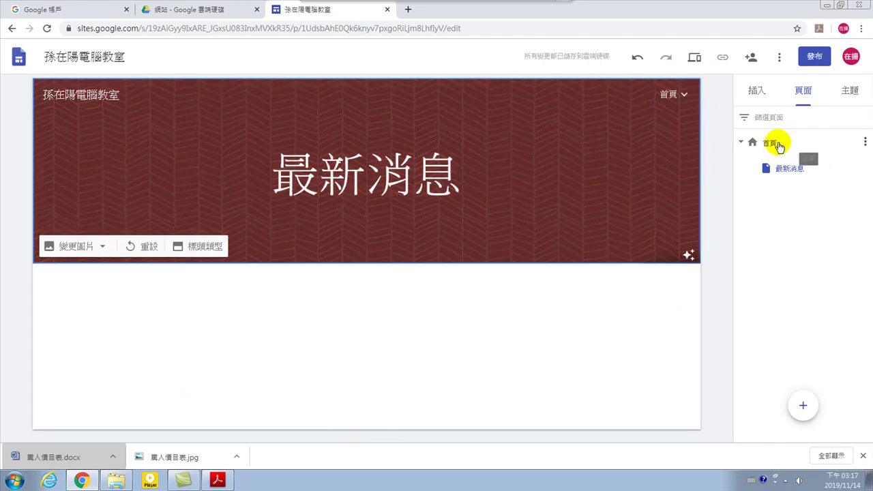
Create a 電腦課程 subpage under 首頁, entering the name with the Chinese IME
click(865, 142)
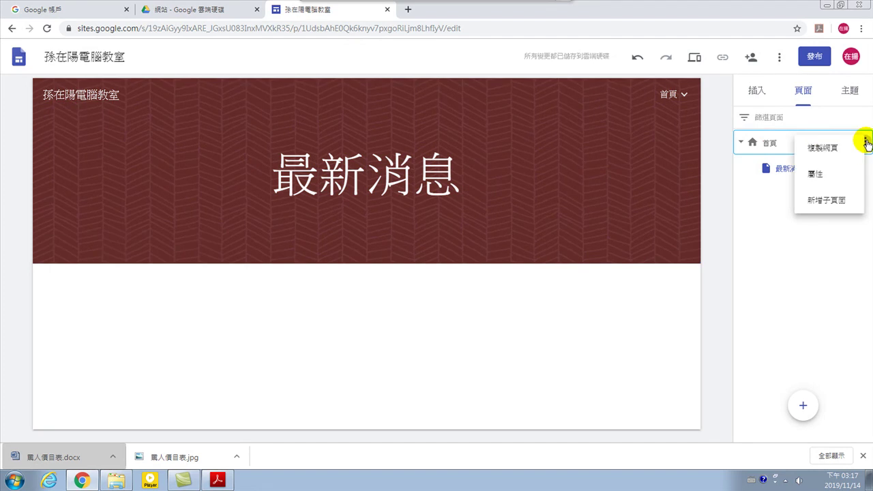
click(824, 204)
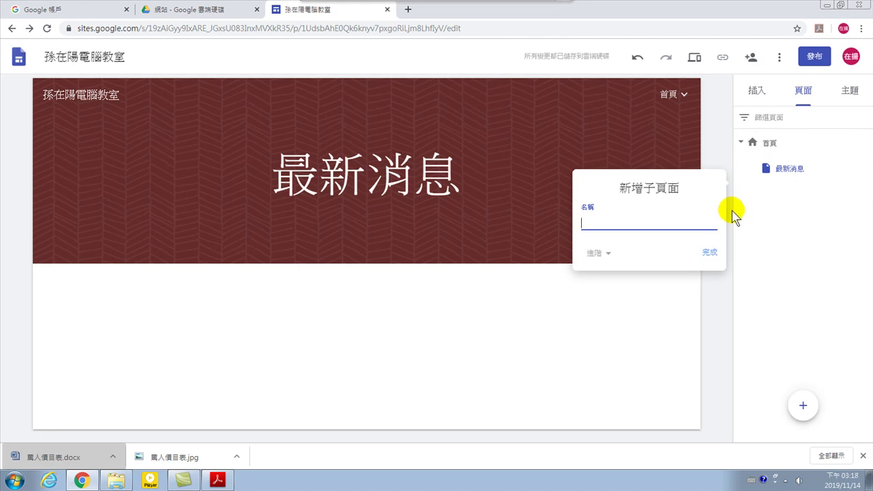
key(ctrl+space)
text(課程)
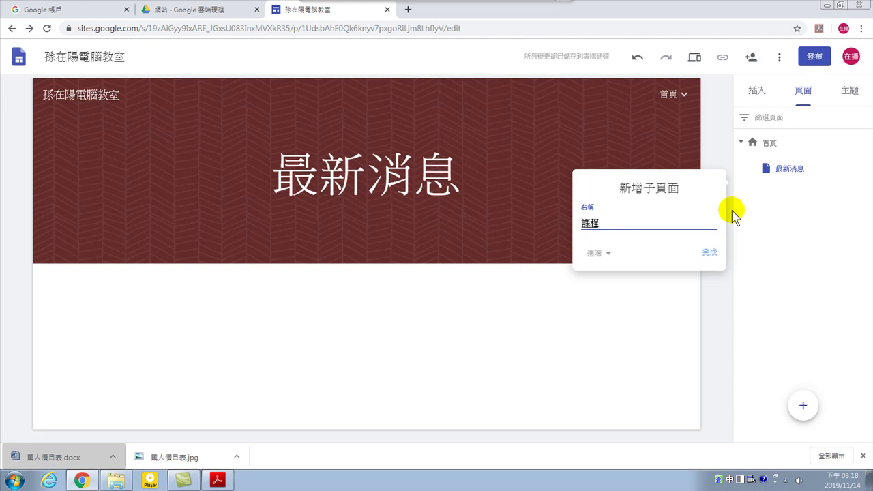
text(電腦)
key(ctrl+space)
click(710, 253)
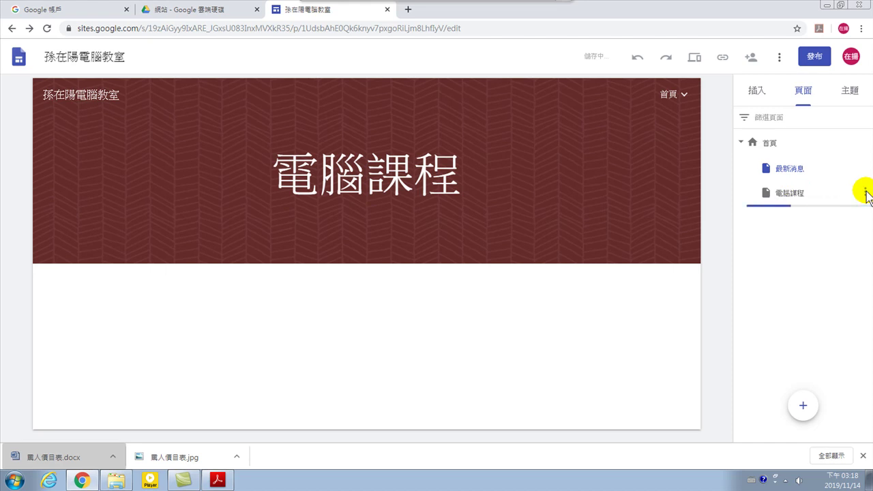
Create a 大數據分析 subpage nested under 電腦課程, typed with the Chinese IME
click(865, 193)
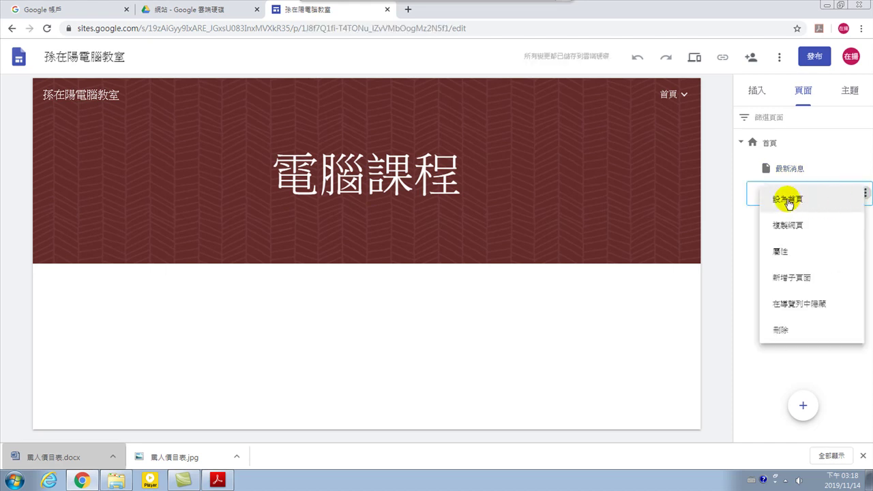
click(805, 280)
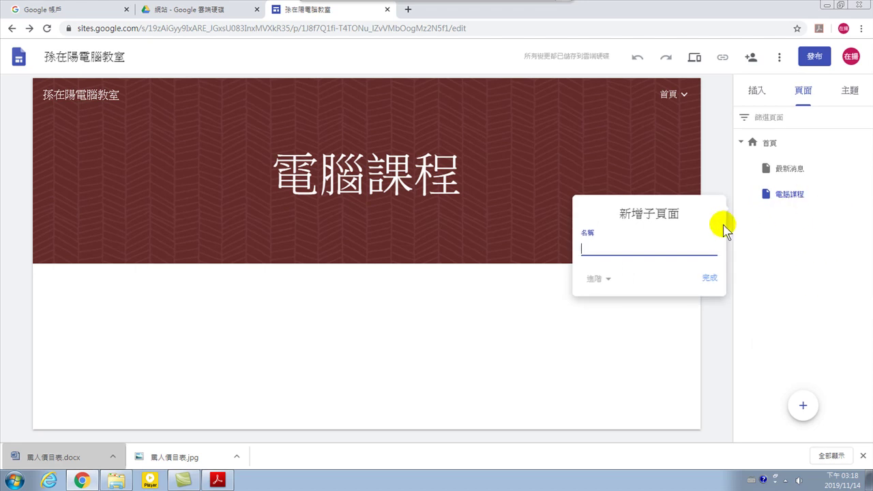
key(ctrl+space)
text(ㄉ)
text(據)
text(分析)
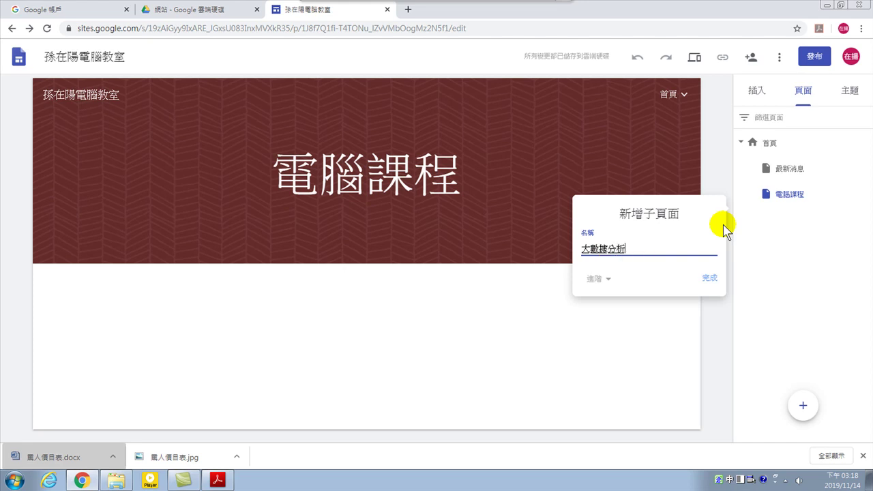
key(Return)
click(720, 273)
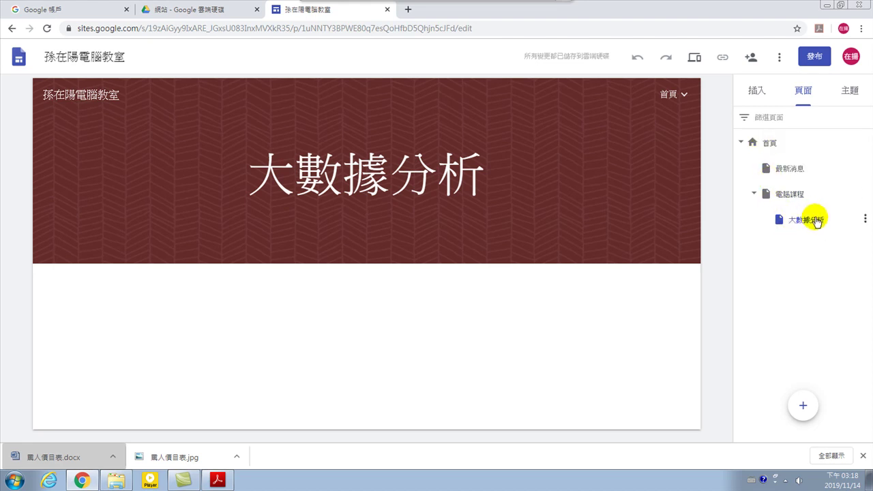
Replace the 大數據分析 header image with the teal polka-dot pattern from the gallery
mouse_move(503, 150)
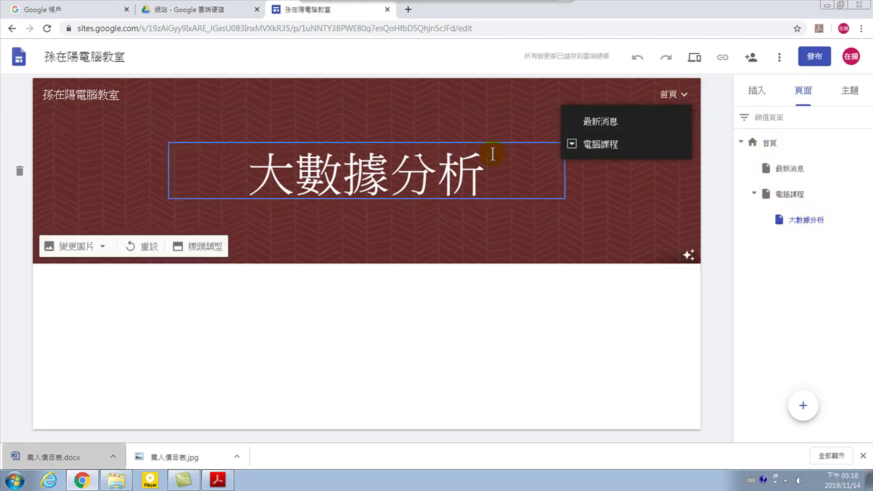
click(76, 247)
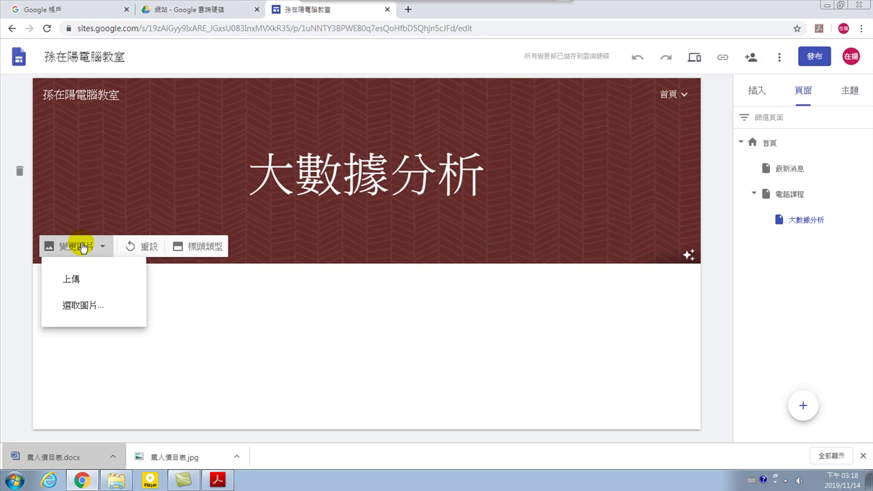
click(76, 313)
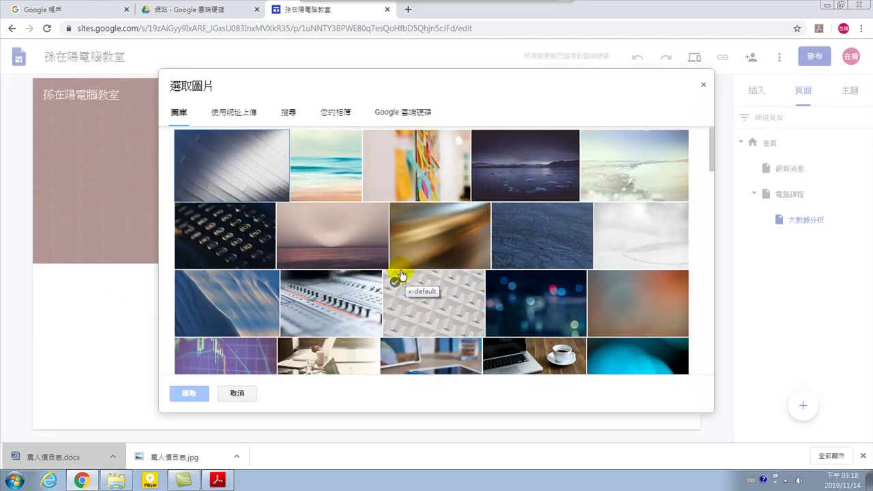
scroll(401, 276, down, 12)
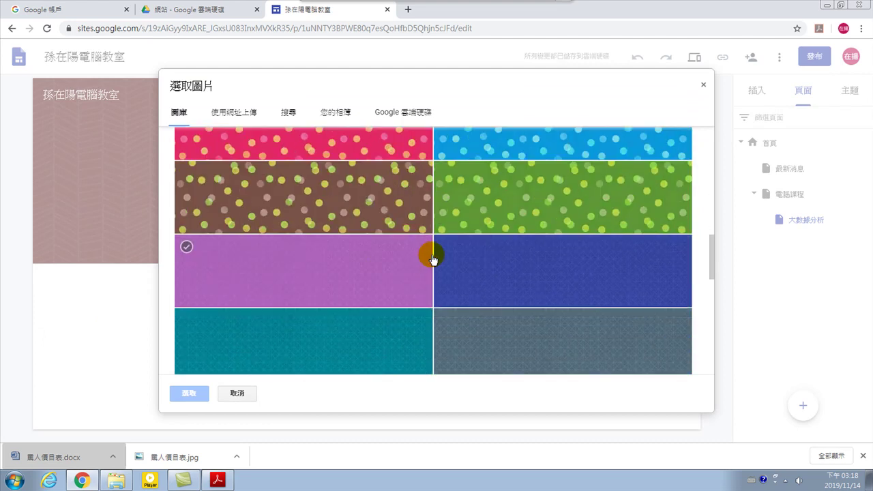
scroll(464, 254, up, 3)
click(278, 225)
click(533, 226)
click(187, 392)
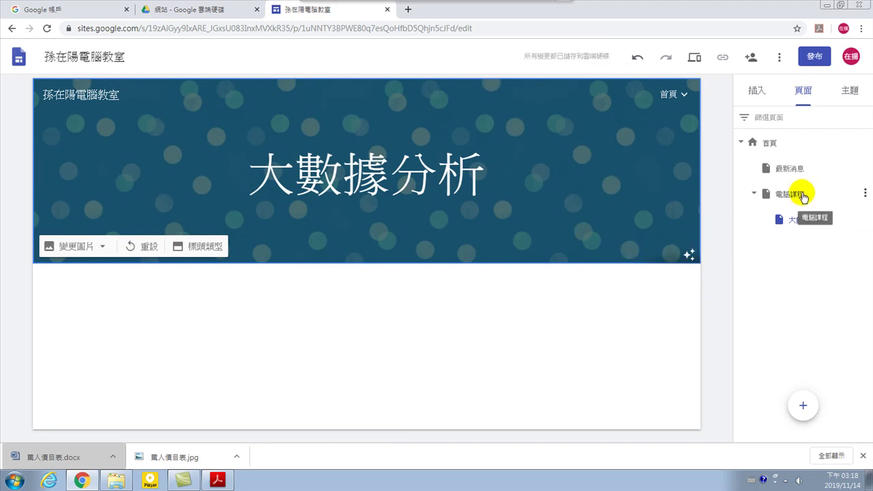
Create the OFFICE應用 page as a child of 電腦課程, alongside 大數據分析
click(865, 194)
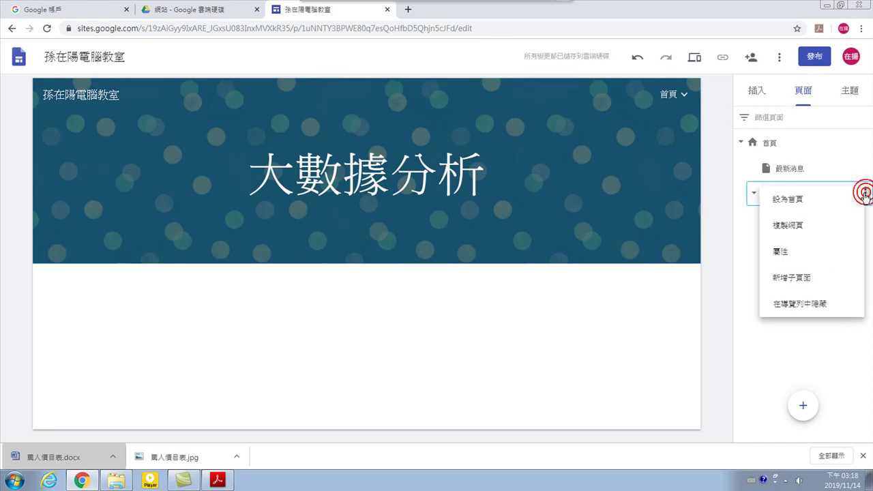
click(786, 278)
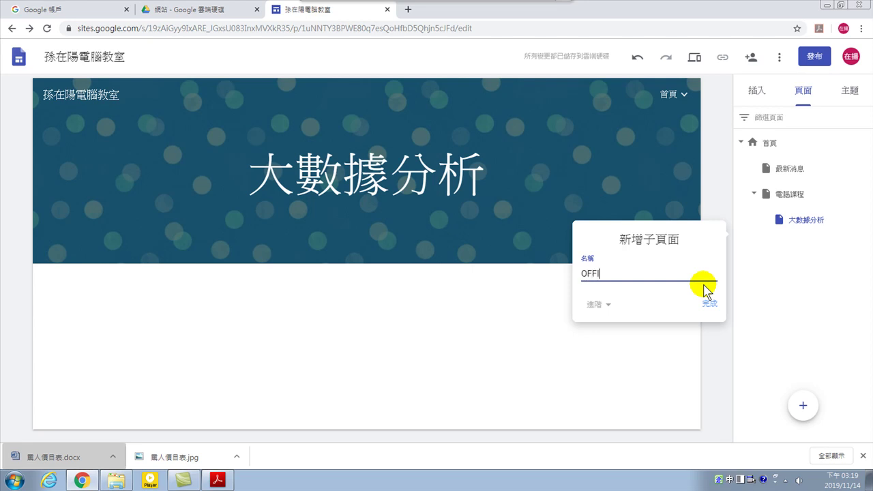
text(igp)
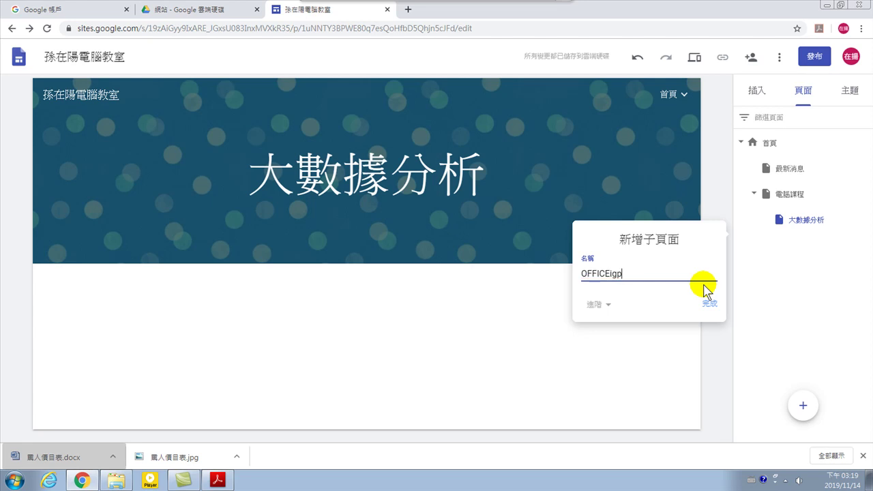
key(BackSpace)
key(BackSpace)
key(BackSpace)
text(應用)
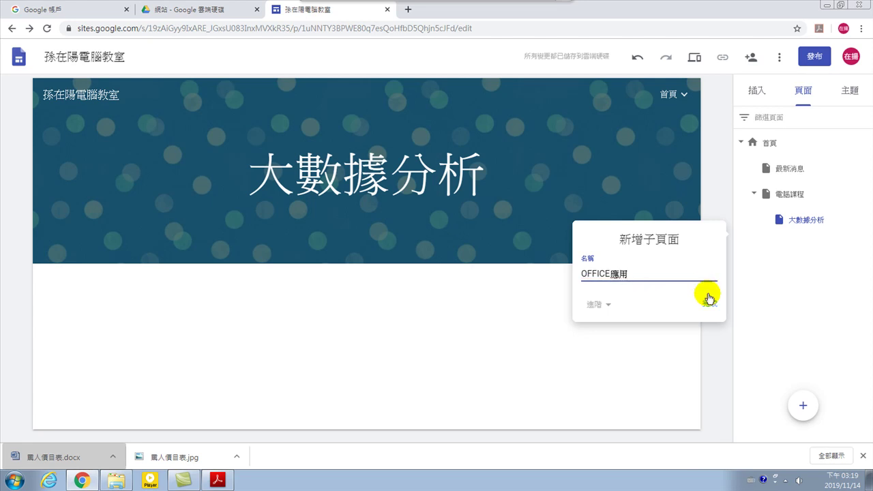
click(708, 303)
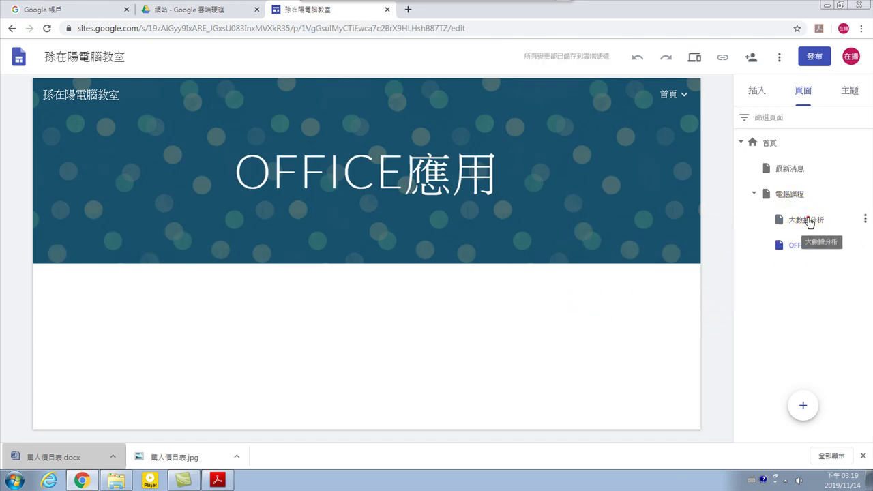
Open 大數據分析, OFFICE應用 and 電腦課程 in turn, ending on 最新消息
click(805, 220)
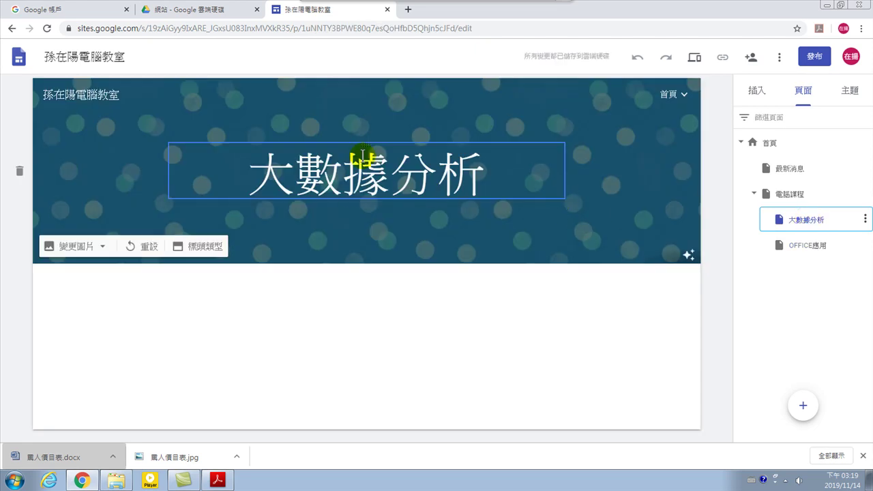
click(795, 247)
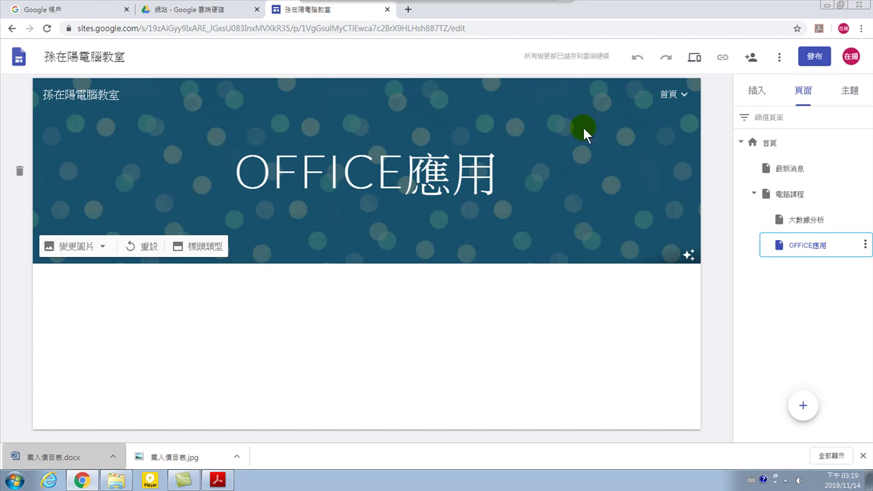
click(791, 195)
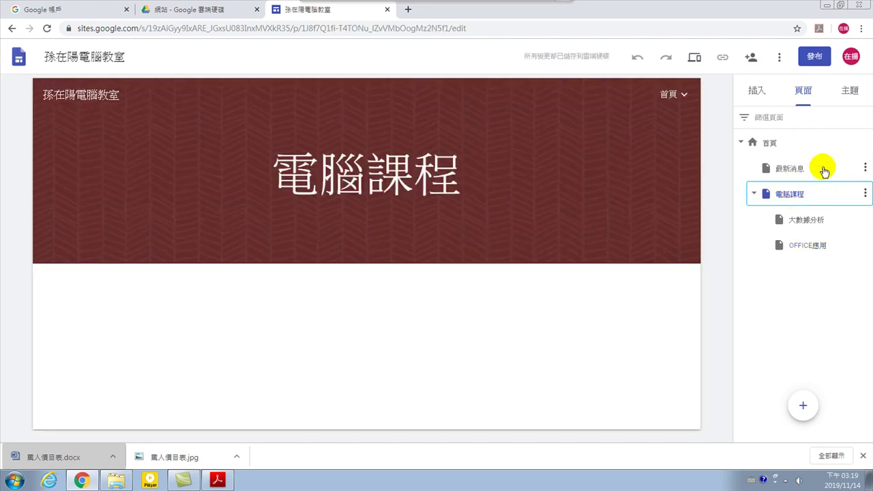
click(769, 167)
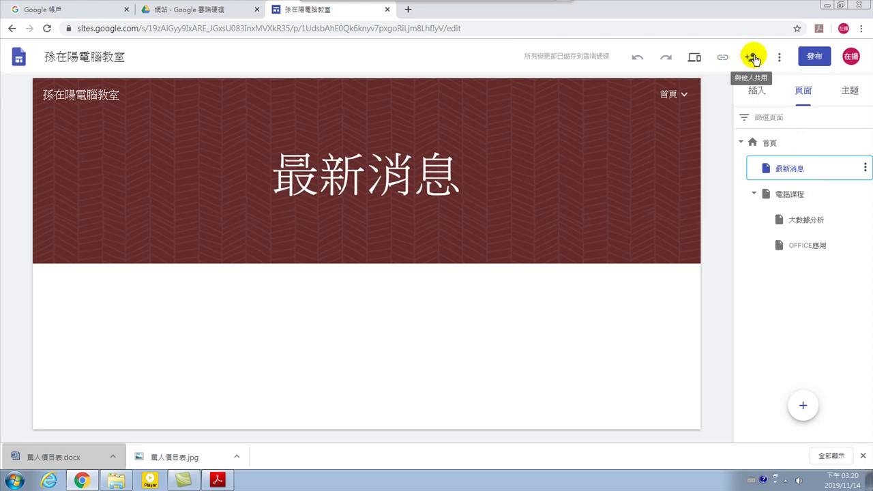
Preview the site at phone width and expand 電腦課程 in its navigation menu
click(699, 59)
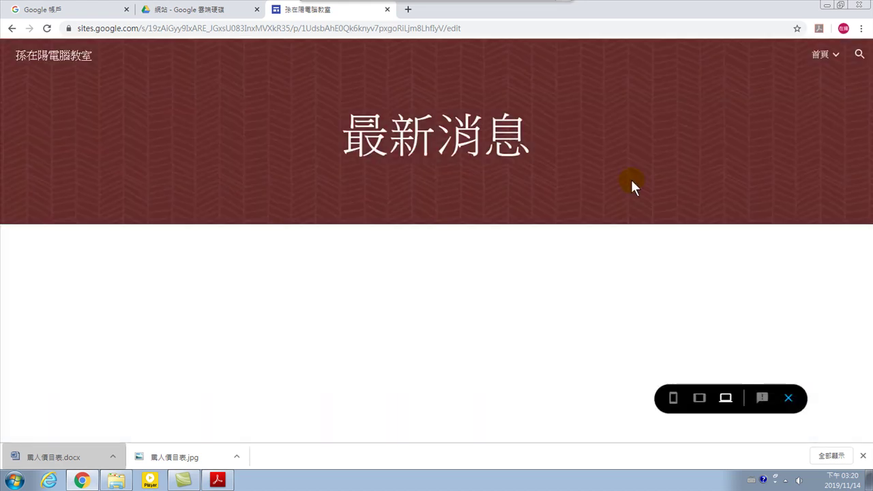
click(673, 398)
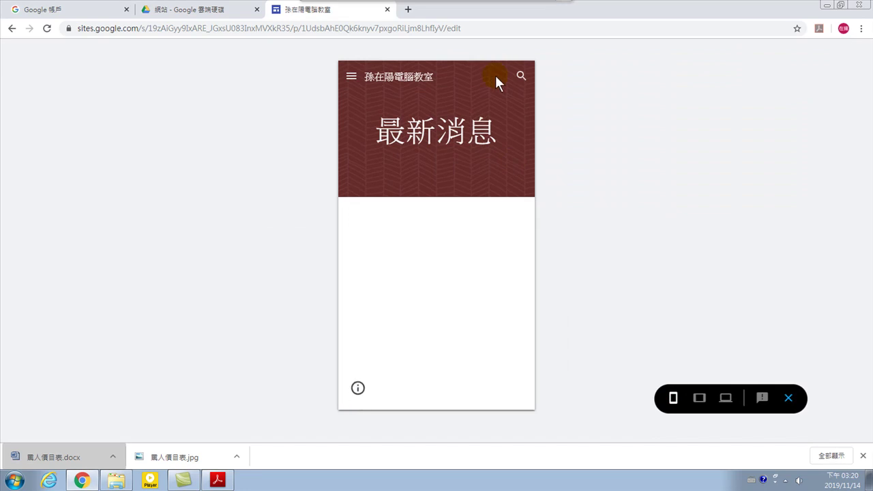
click(352, 78)
click(383, 151)
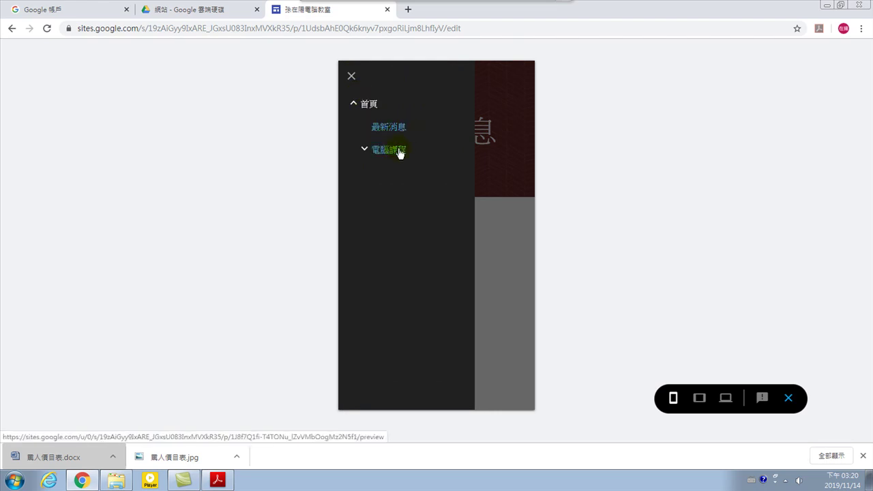
click(365, 150)
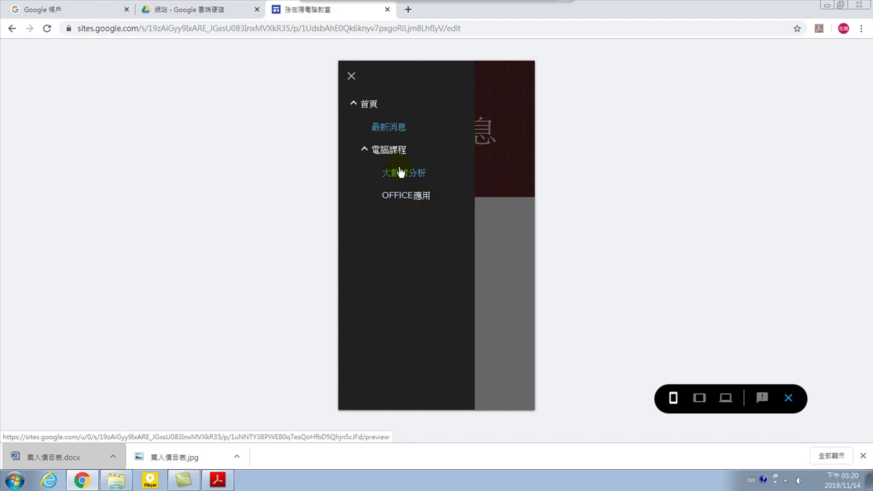
click(498, 230)
Visit OFFICE應用, 最新消息 and 大數據分析 via the phone menu, then exit preview
click(359, 77)
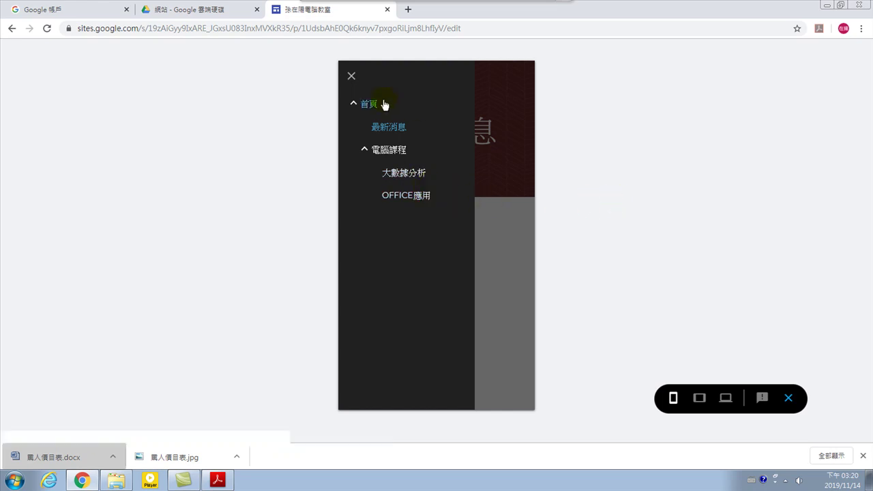
click(352, 77)
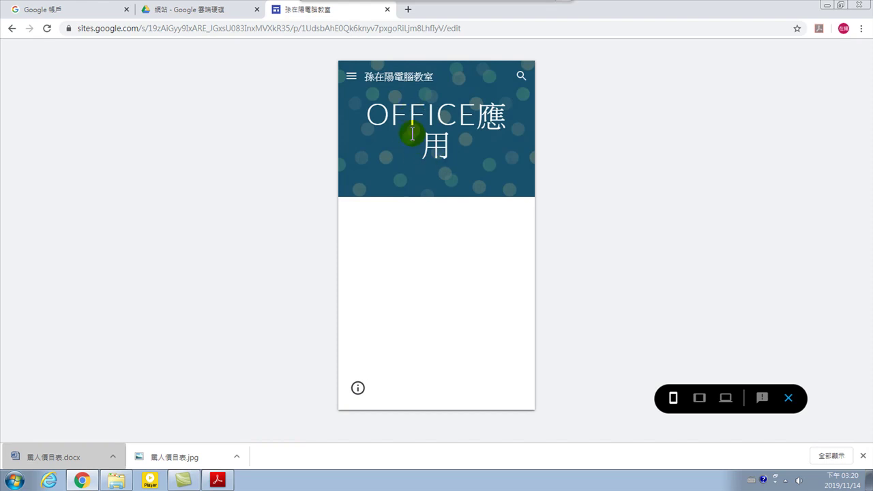
click(350, 77)
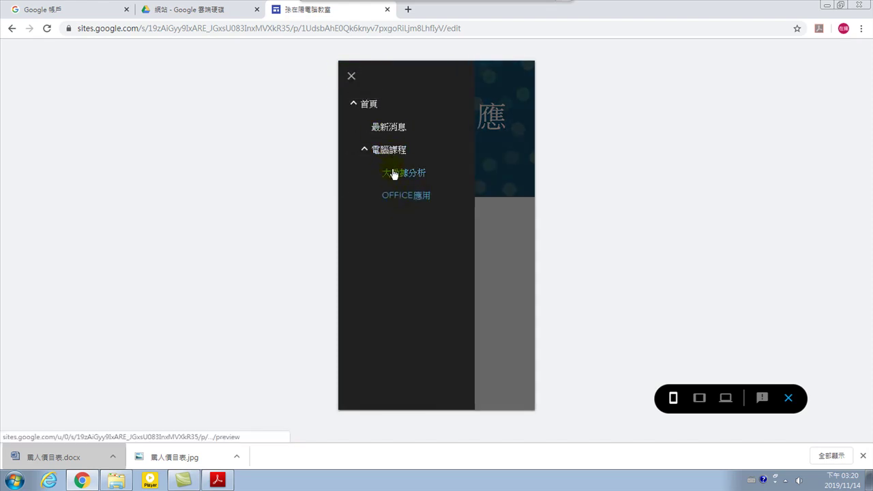
click(390, 128)
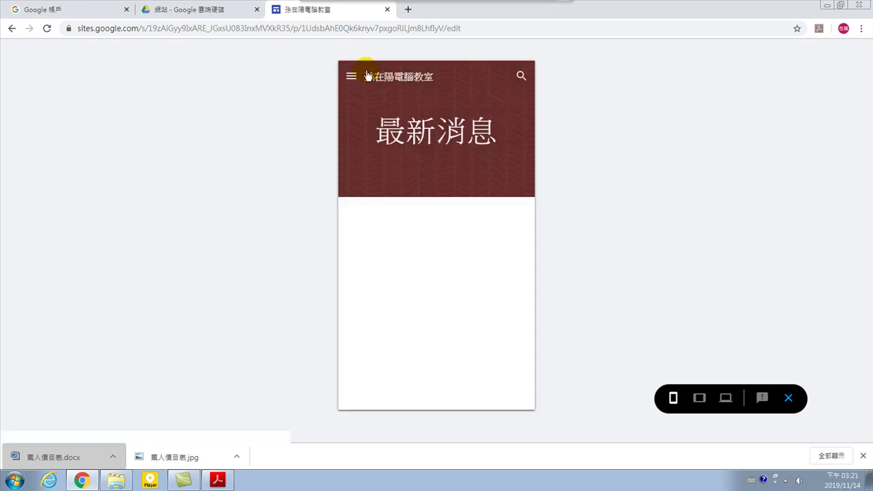
click(351, 76)
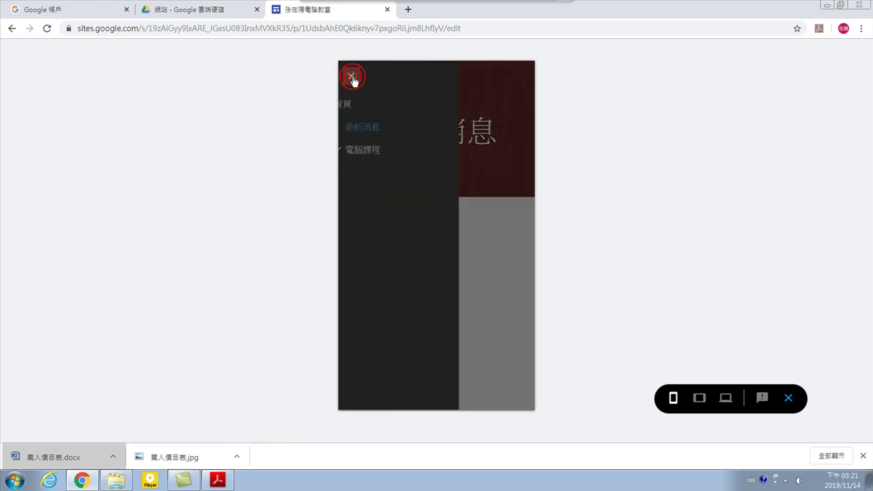
click(367, 151)
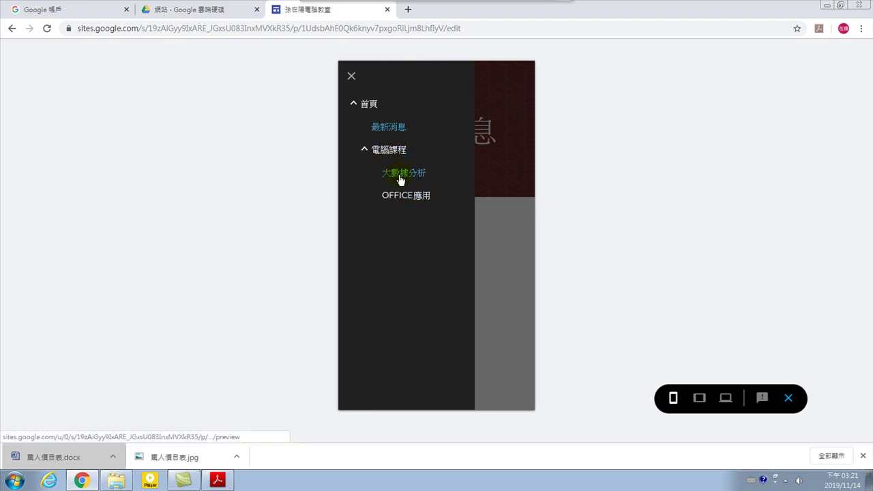
click(397, 170)
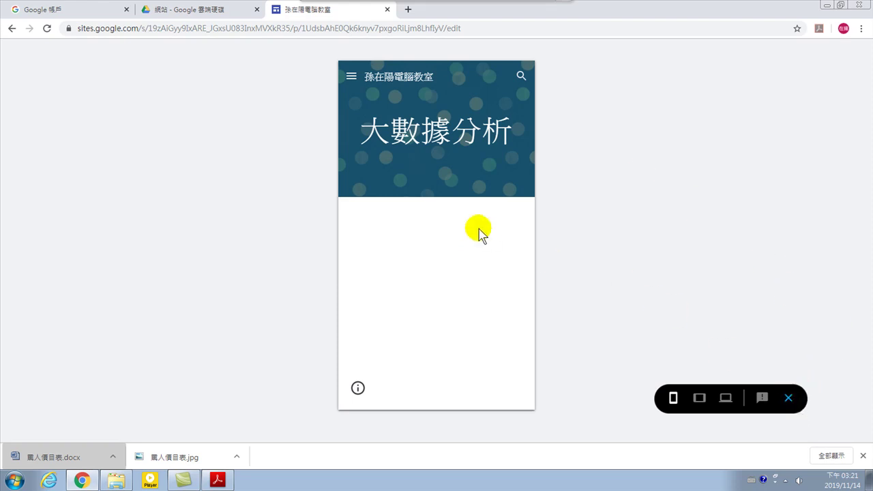
click(788, 398)
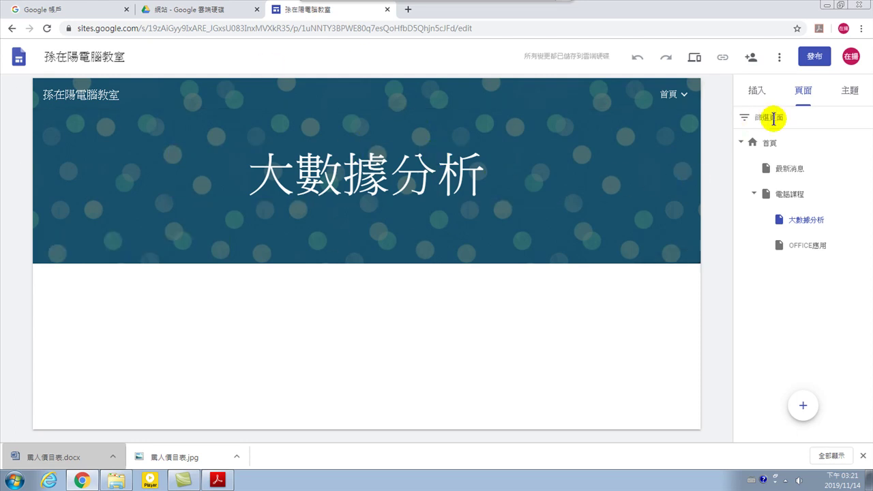
click(791, 168)
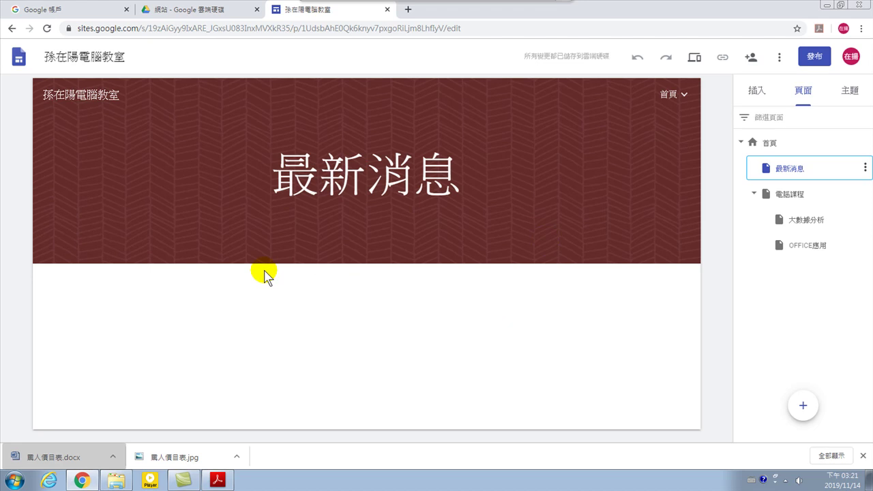
click(818, 222)
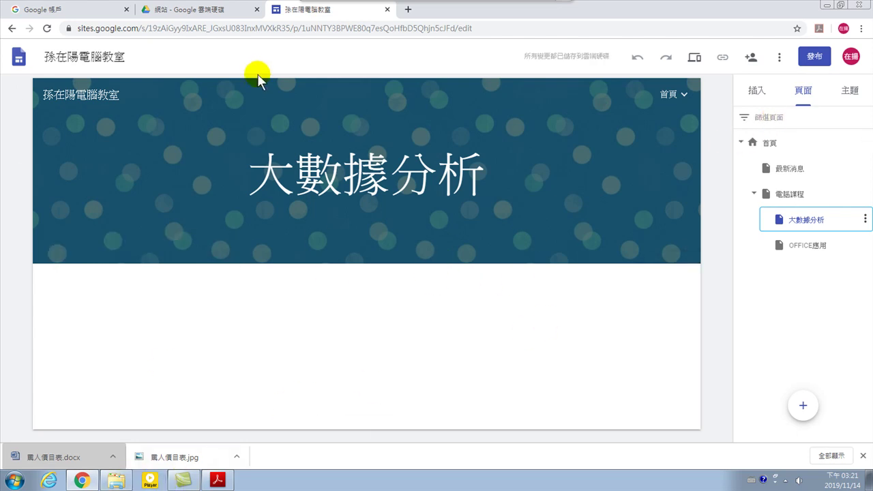
mouse_move(475, 7)
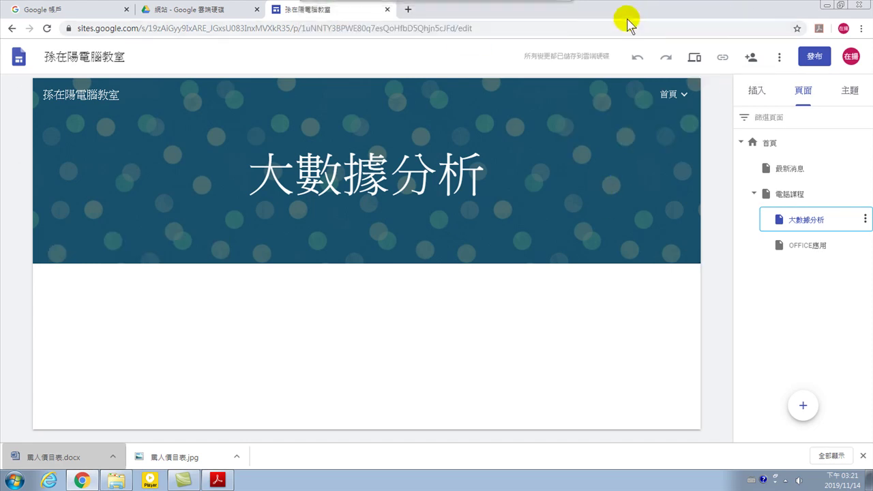
click(408, 9)
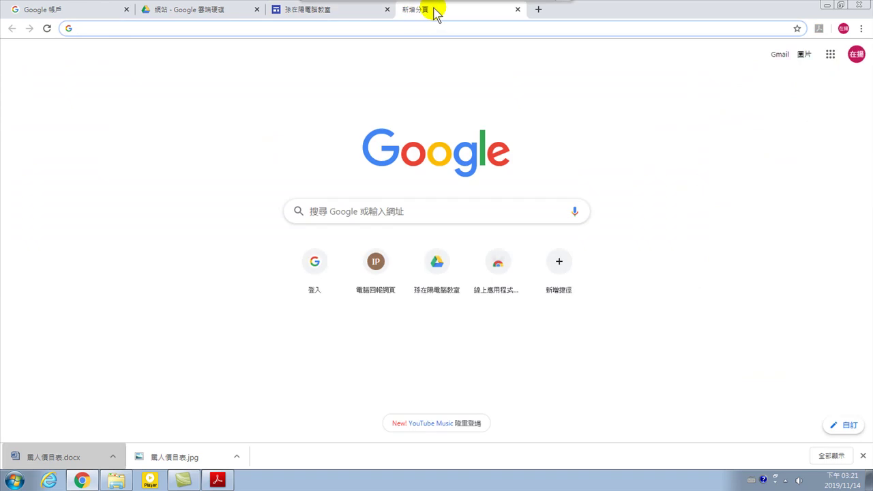
click(412, 24)
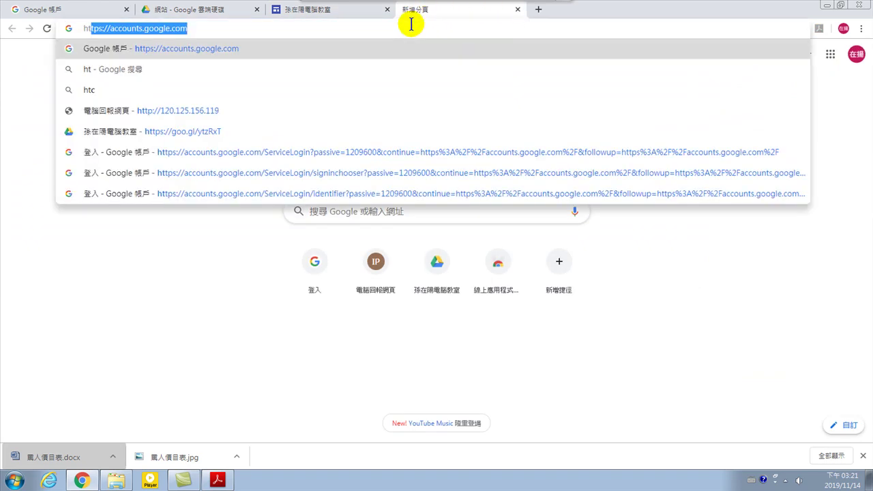
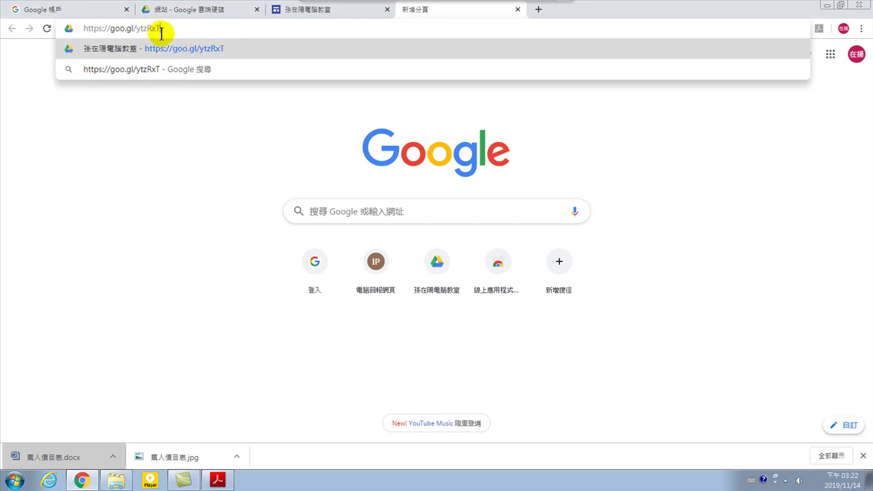
click(197, 42)
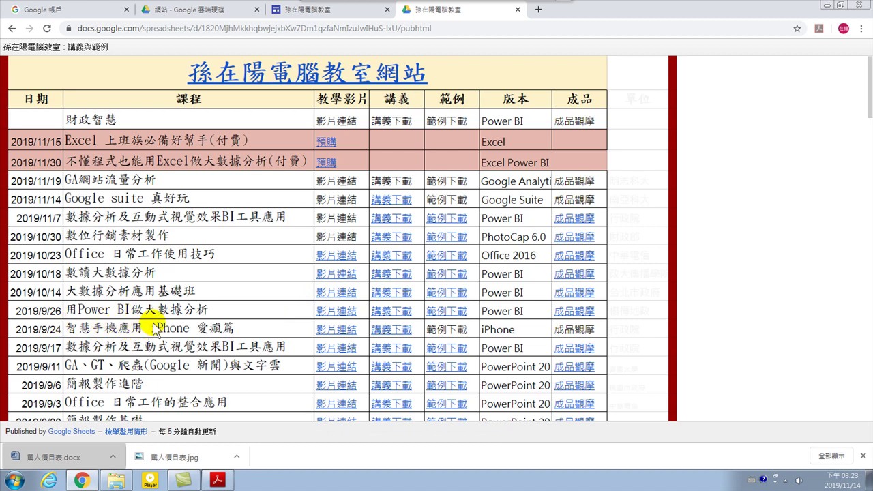
Scroll down the course table to older courses like Illustrator 平面設計 and PhotoShop CS6 影像處理
scroll(155, 331, down, 3)
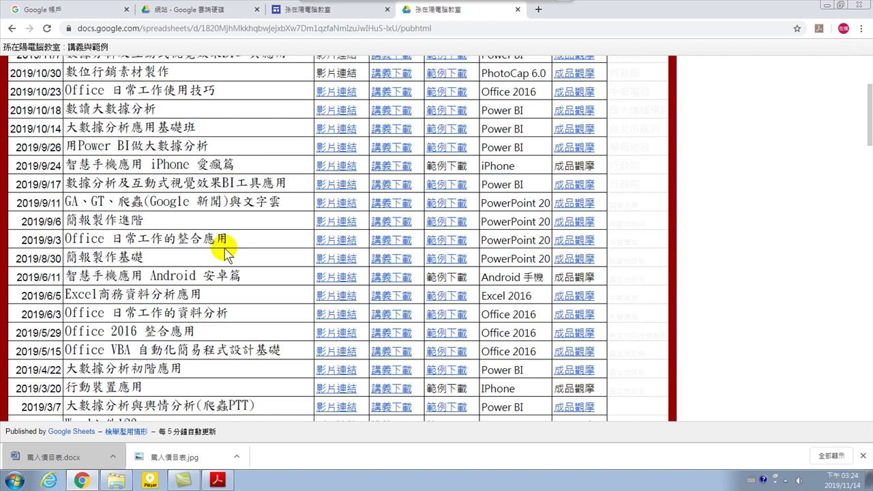
scroll(225, 251, down, 2)
scroll(145, 184, down, 6)
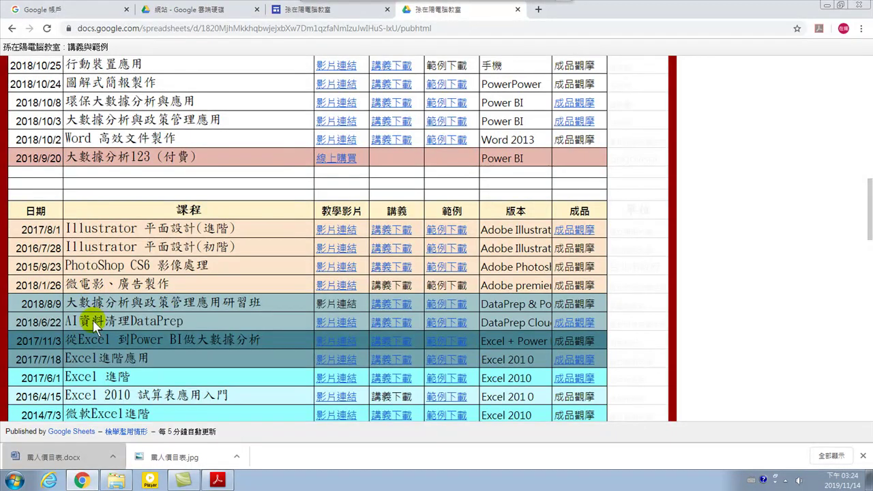
scroll(126, 361, down, 3)
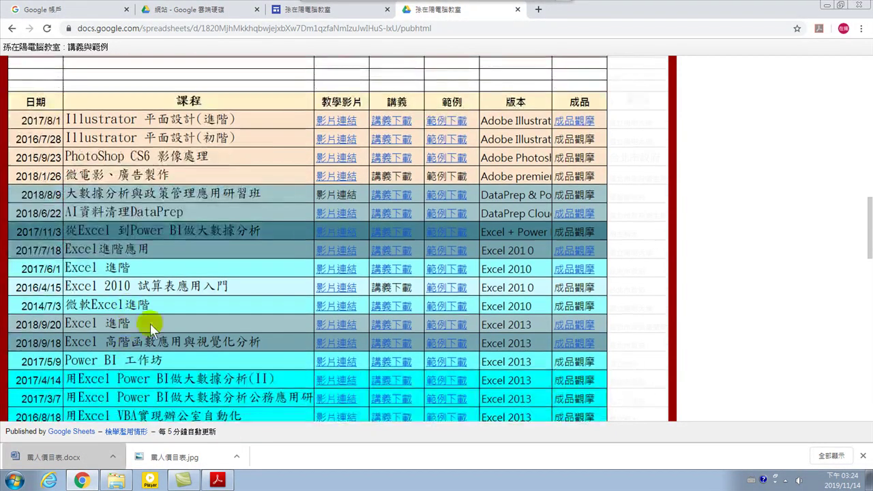
scroll(178, 307, up, 5)
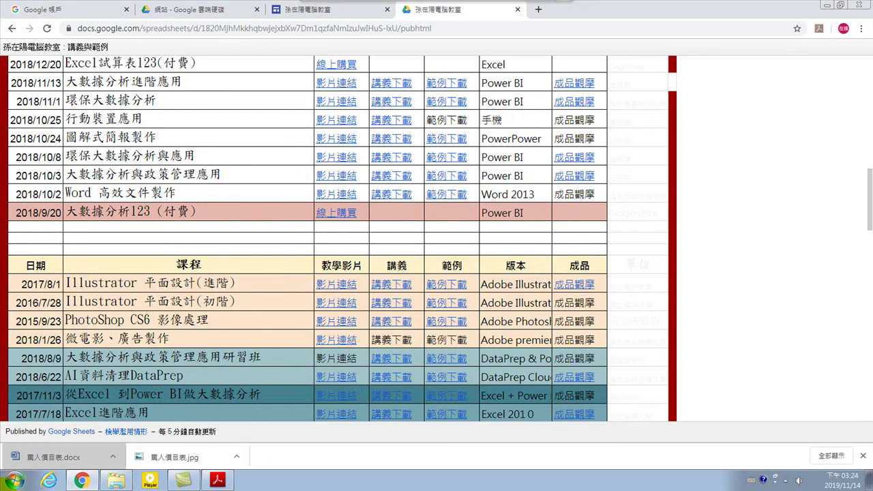
Return to the top of the course table and bring up the Windows Start menu
mouse_move(224, 482)
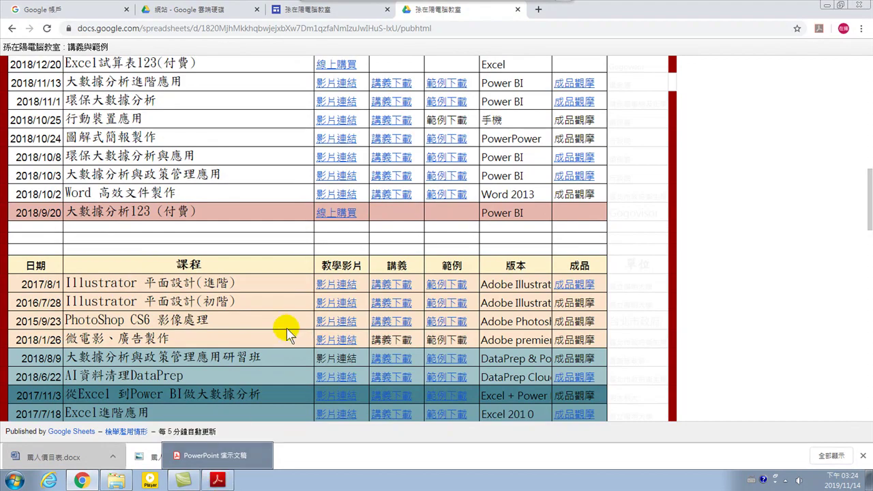
scroll(283, 332, up, 15)
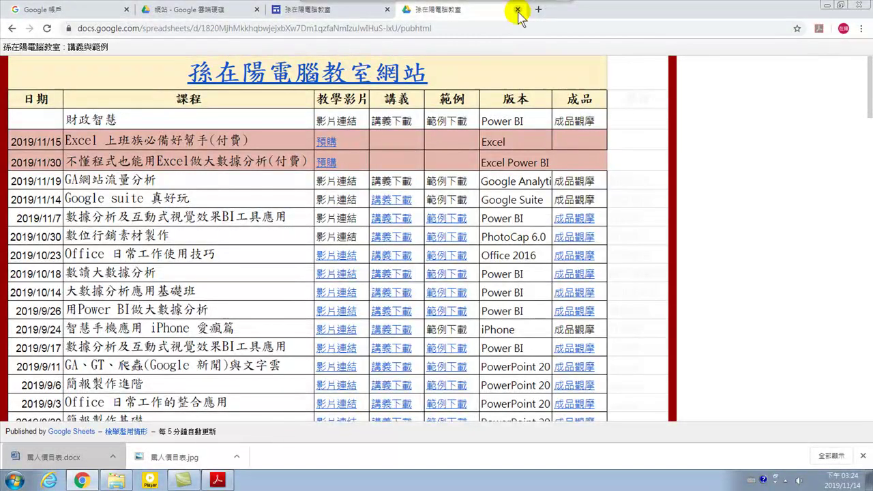
click(15, 481)
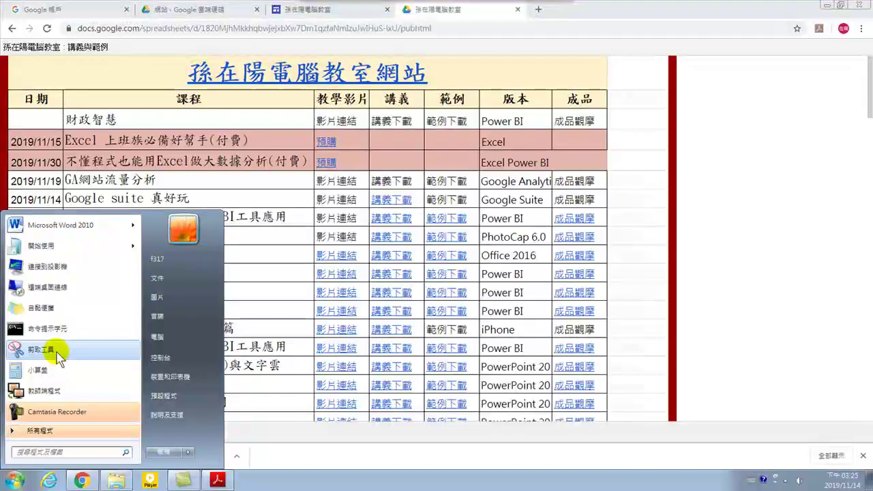
Dismiss the Start menu by clicking on the course sheet page
click(251, 246)
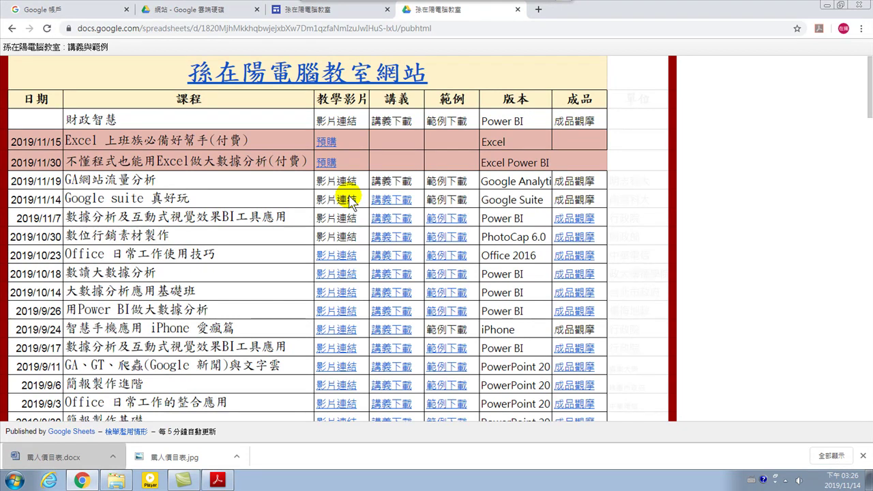
scroll(212, 256, down, 2)
scroll(172, 183, up, 2)
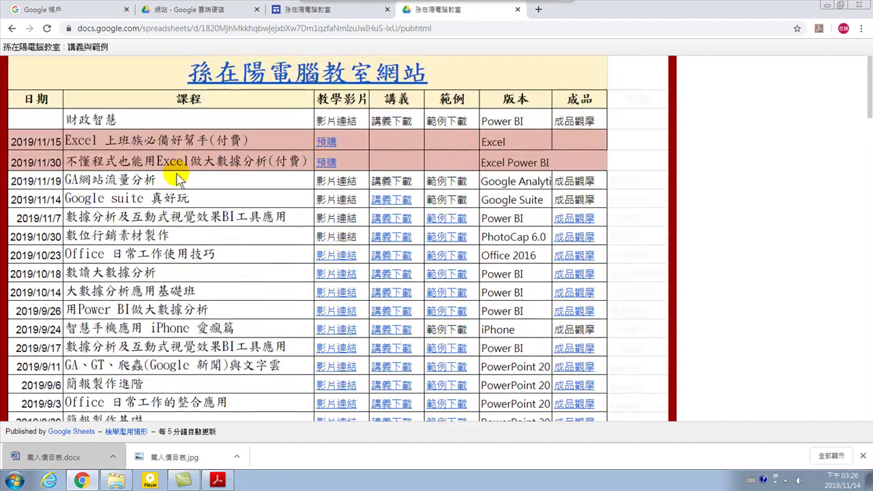
click(270, 30)
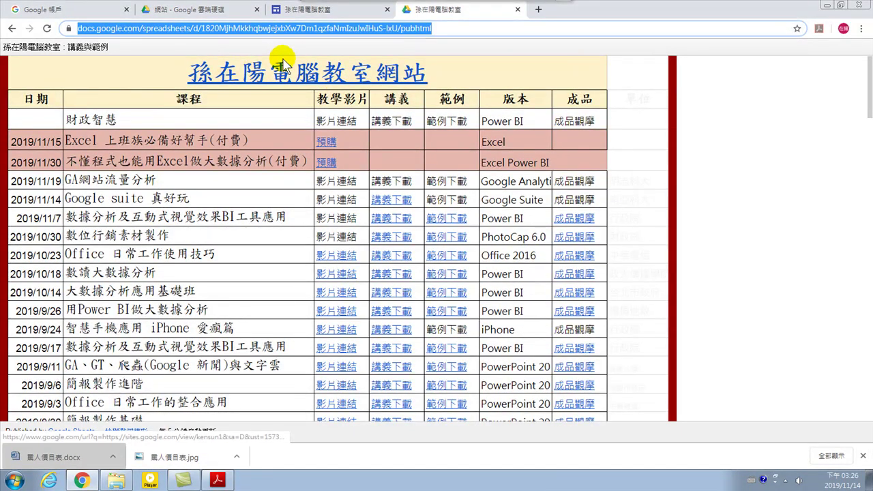
text(www.youtube.com.t)
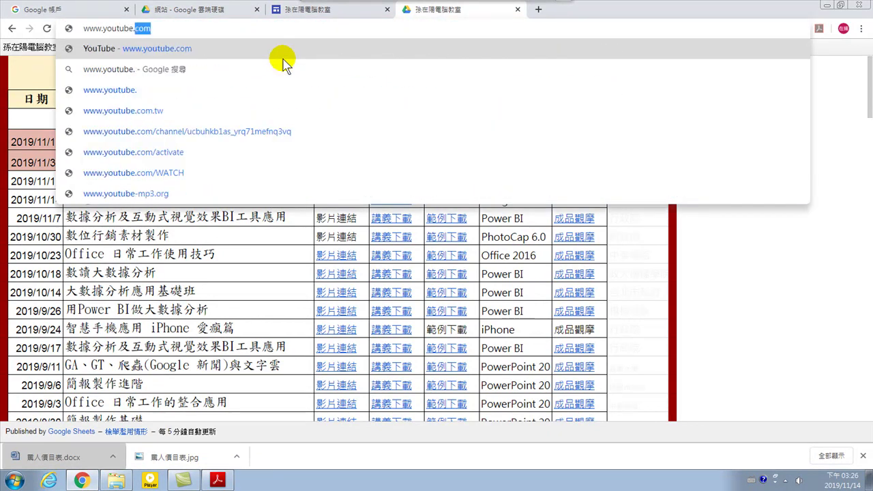
key(BackSpace)
key(BackSpace)
key(BackSpace)
key(BackSpace)
key(BackSpace)
key(BackSpace)
key(BackSpace)
key(BackSpace)
key(BackSpace)
key(BackSpace)
key(BackSpace)
key(BackSpace)
key(BackSpace)
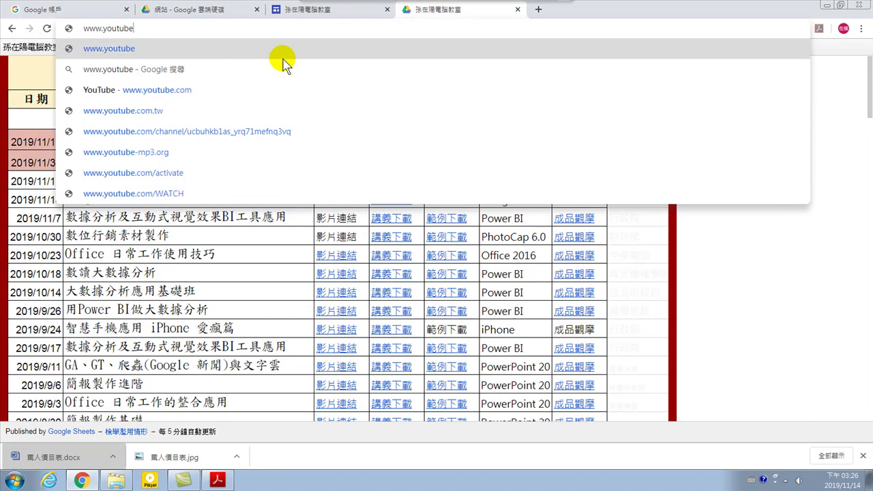
key(BackSpace)
key(BackSpace)
key(BackSpace)
key(BackSpace)
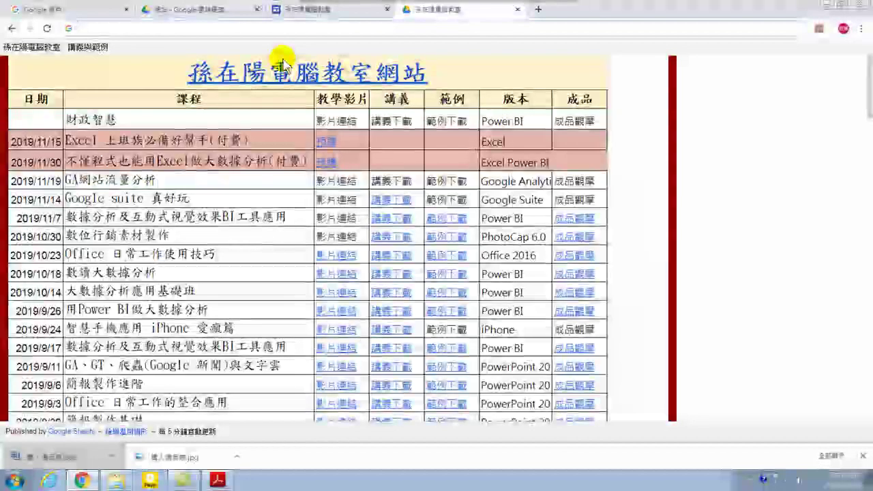
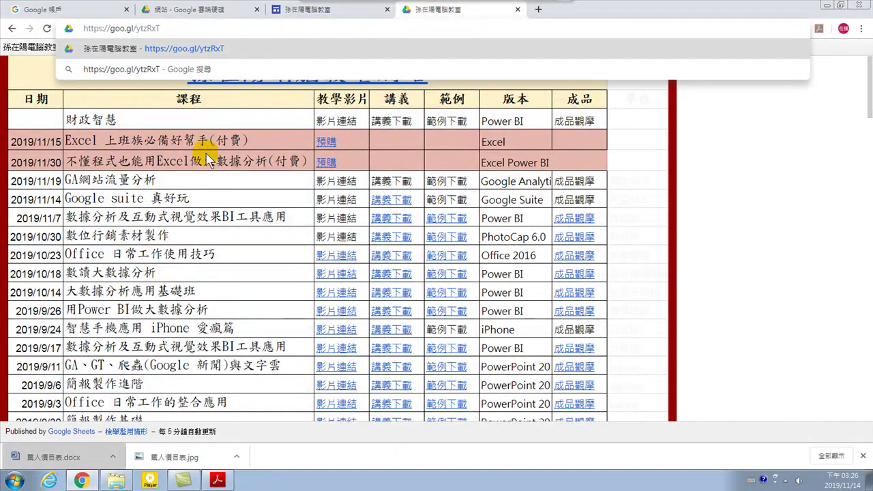
click(179, 122)
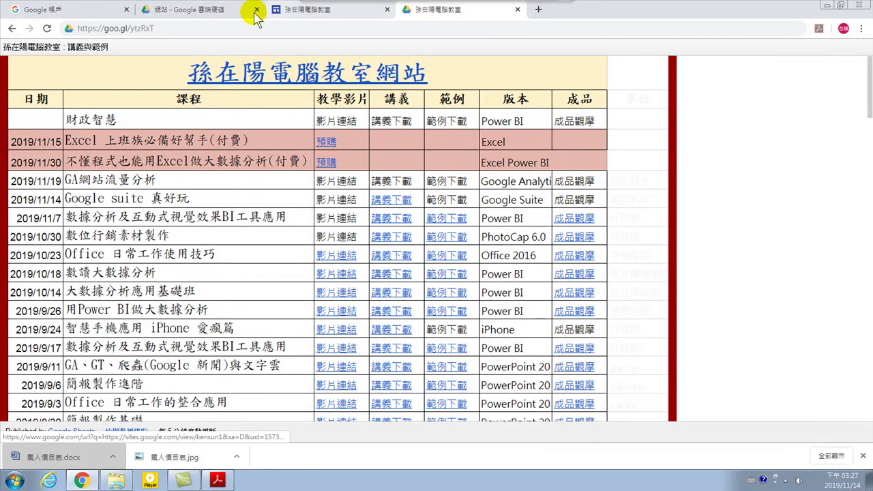
click(220, 25)
text(ww)
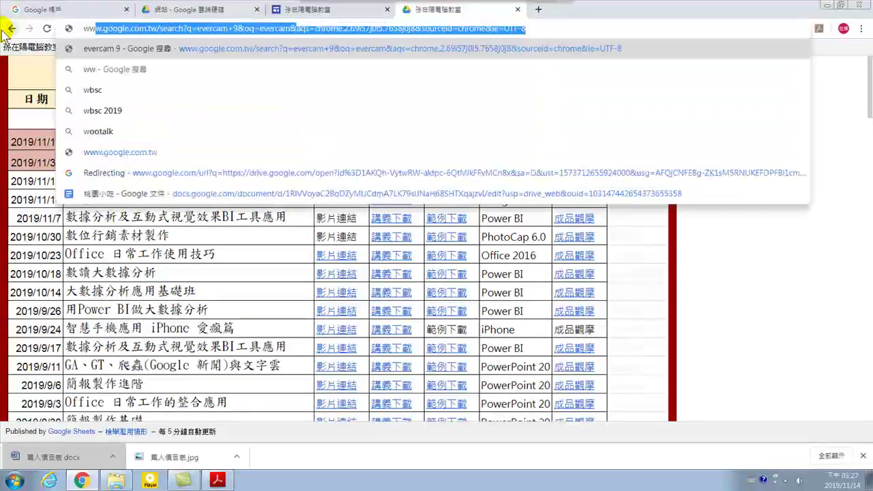
text(w.youtube.com)
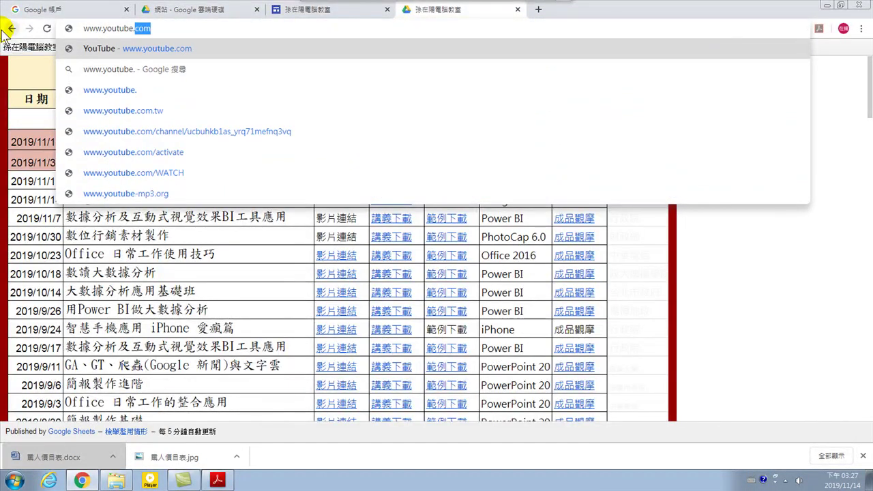
key(Return)
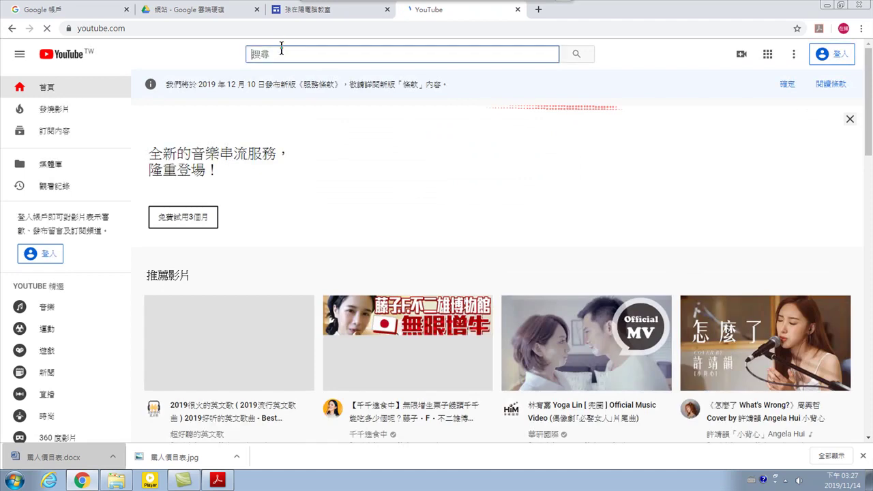
click(281, 49)
text(nd)
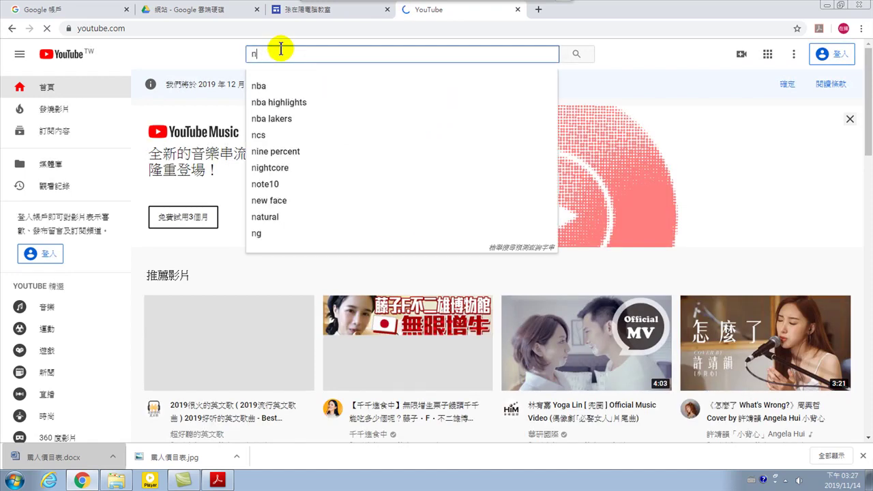
key(BackSpace)
key(BackSpace)
key(ctrl+space)
text(_)
text(孫在陽)
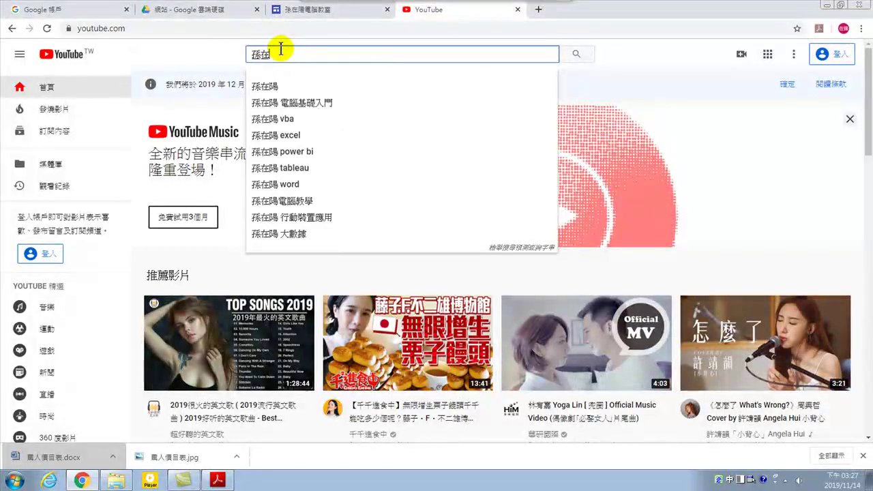
key(Return)
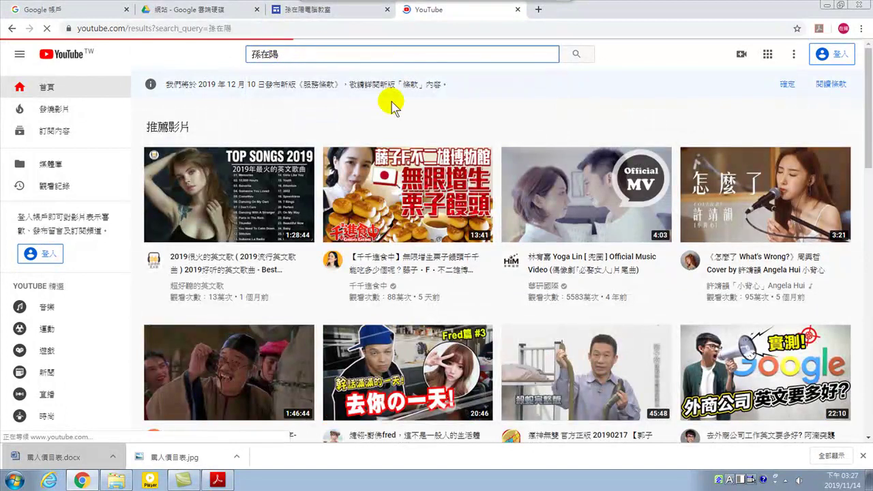